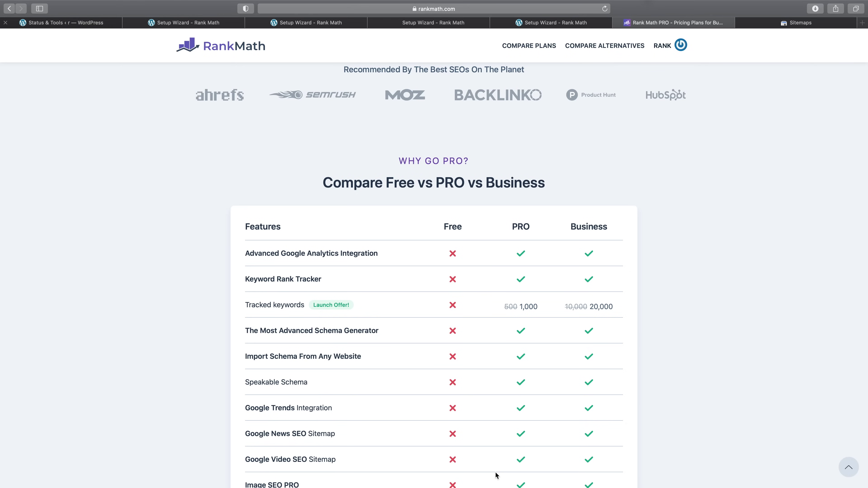
# Step: Read down the Free, PRO and Business feature comparison, then bring up the setup wizard's Getting Started step
pyautogui.scroll(-3, 497, 476)
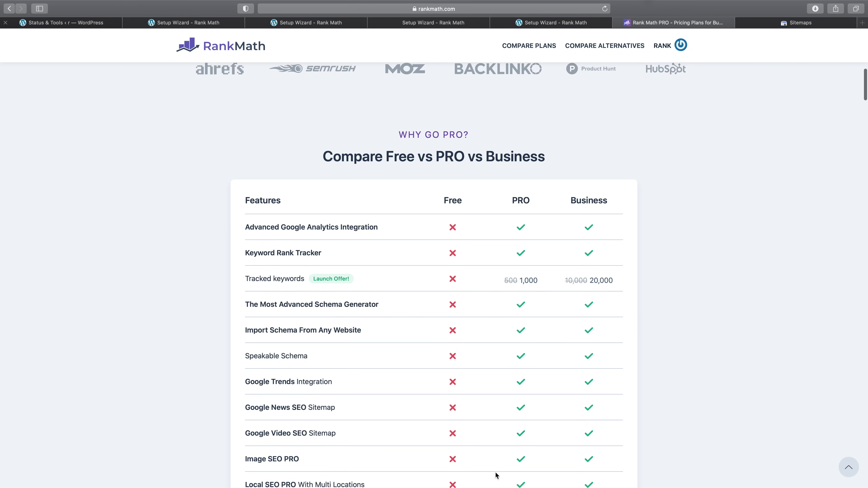
pyautogui.scroll(-7, 497, 476)
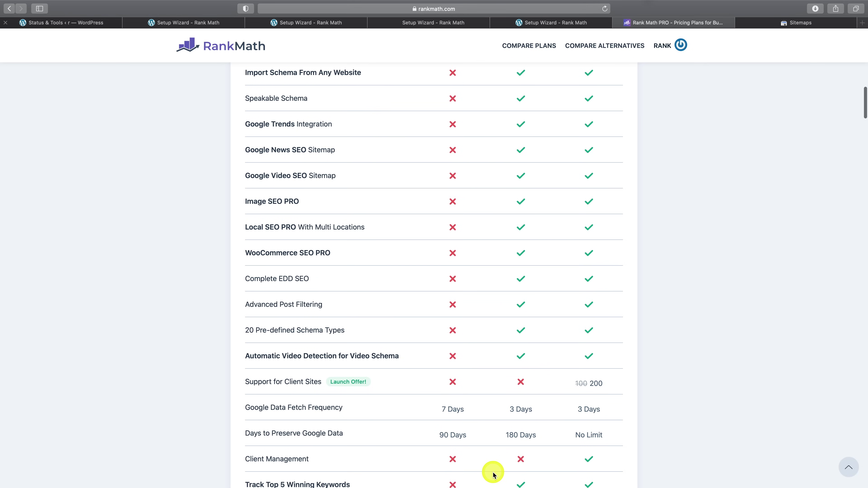
pyautogui.scroll(-2, 494, 476)
pyautogui.scroll(-4, 493, 475)
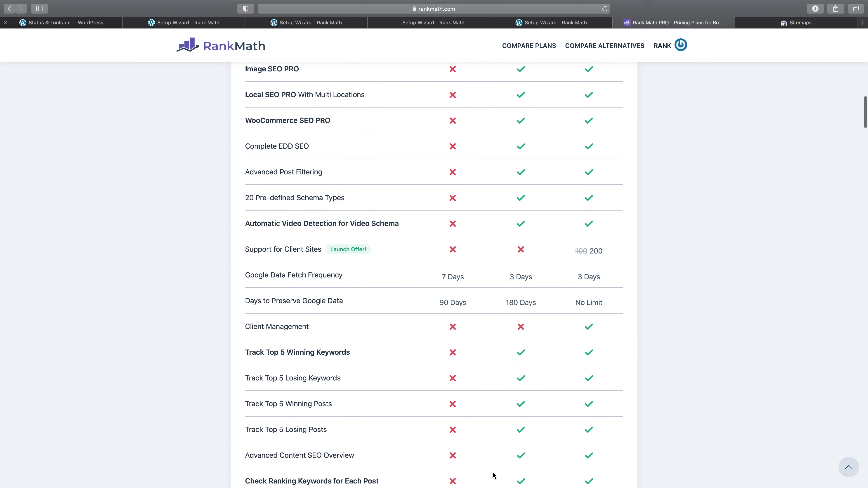
pyautogui.scroll(-2, 493, 476)
pyautogui.scroll(-3, 494, 475)
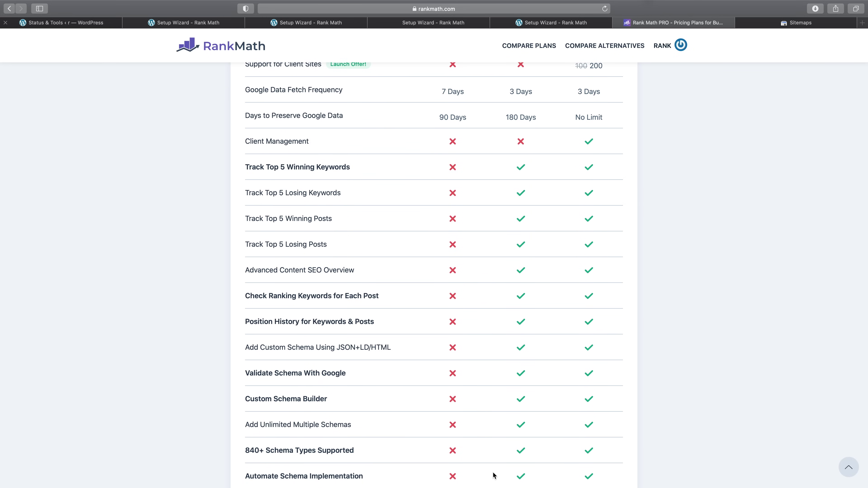
pyautogui.scroll(-3, 493, 476)
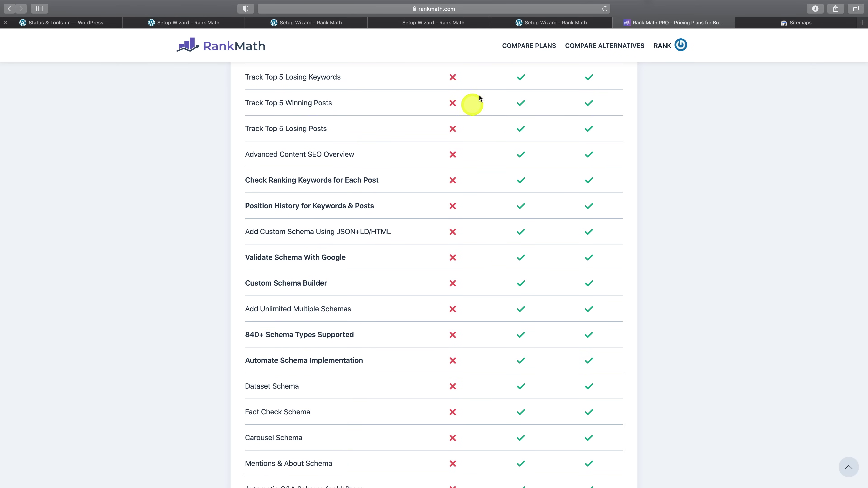
pyautogui.click(518, 23)
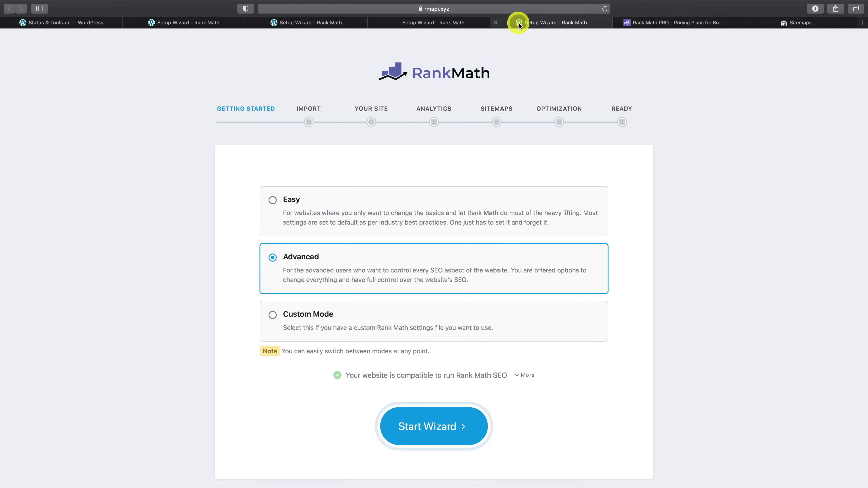
# Step: Choose Custom Mode in the PRO wizard, then go to the free site's Import & Export tools
pyautogui.click(330, 319)
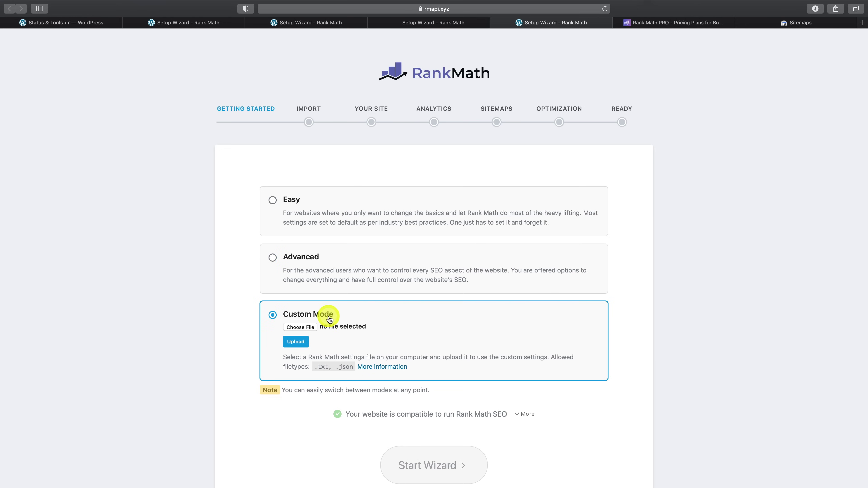
pyautogui.click(417, 22)
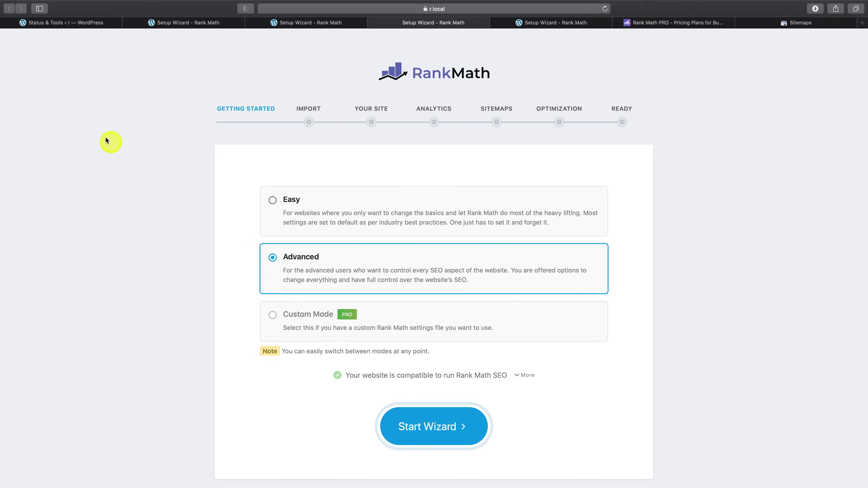
pyautogui.click(58, 22)
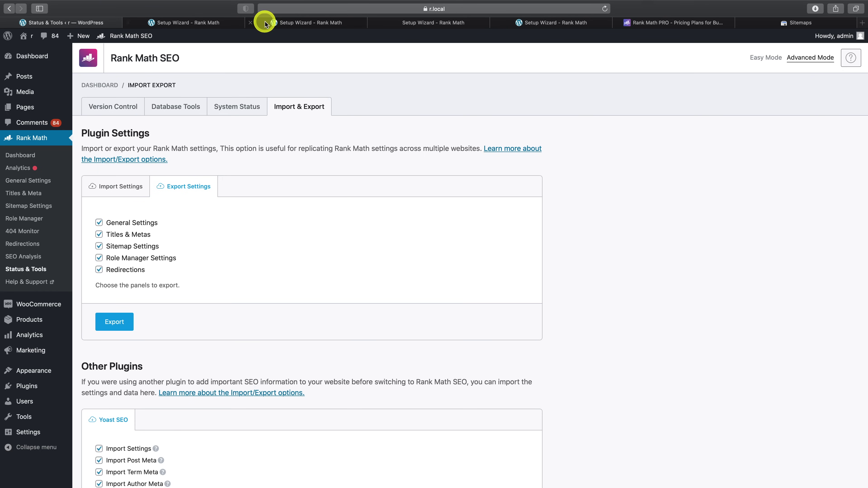
# Step: Switch to the setup wizard's Connect Google Services step
pyautogui.click(210, 23)
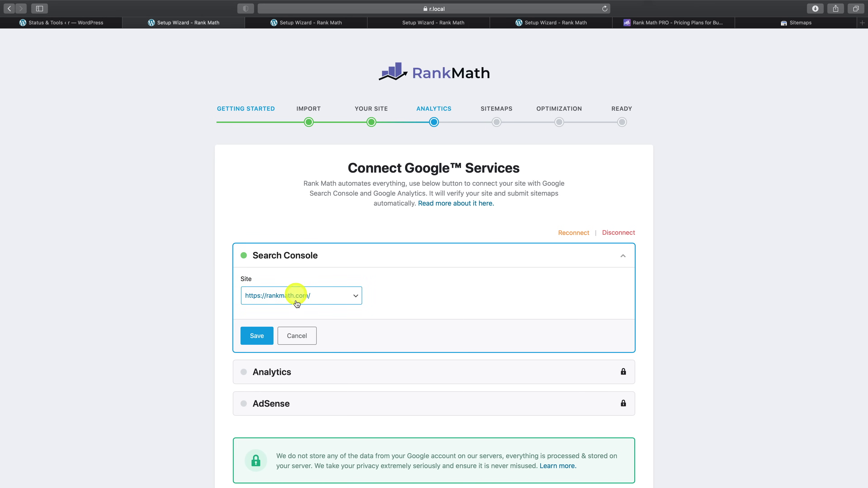
# Step: Set the PRO site's Search Console country to United States and save it
pyautogui.click(301, 25)
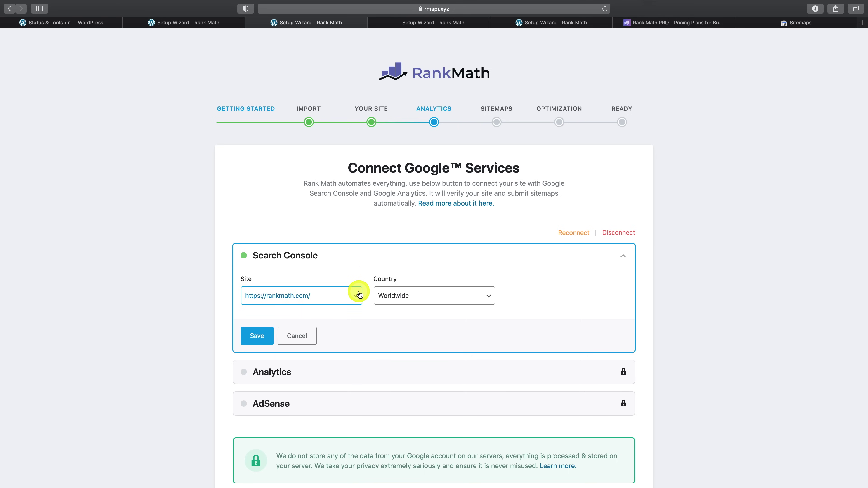
pyautogui.click(393, 295)
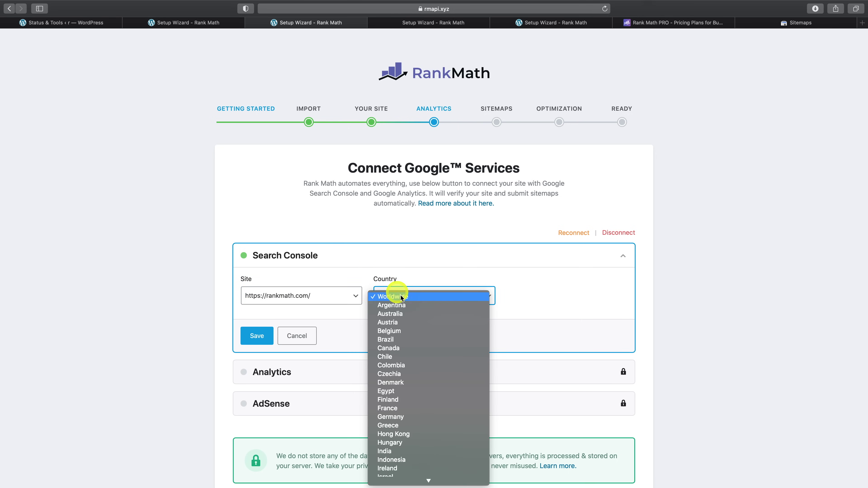
pyautogui.click(408, 470)
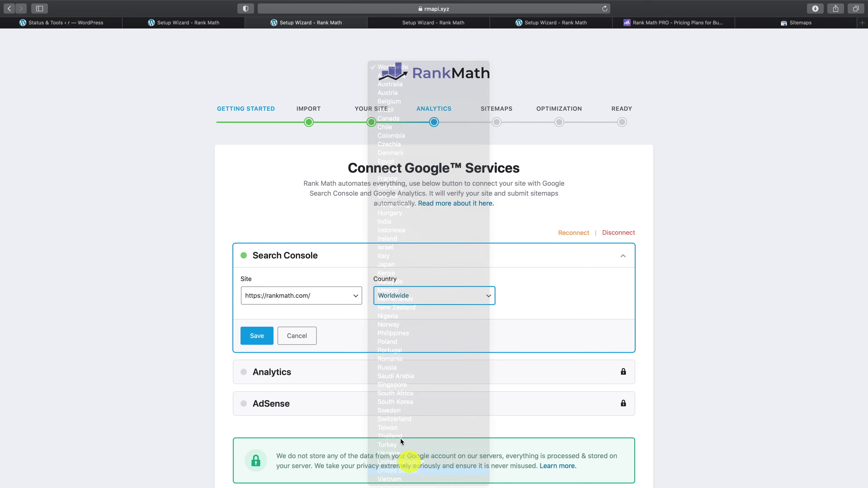
pyautogui.click(264, 337)
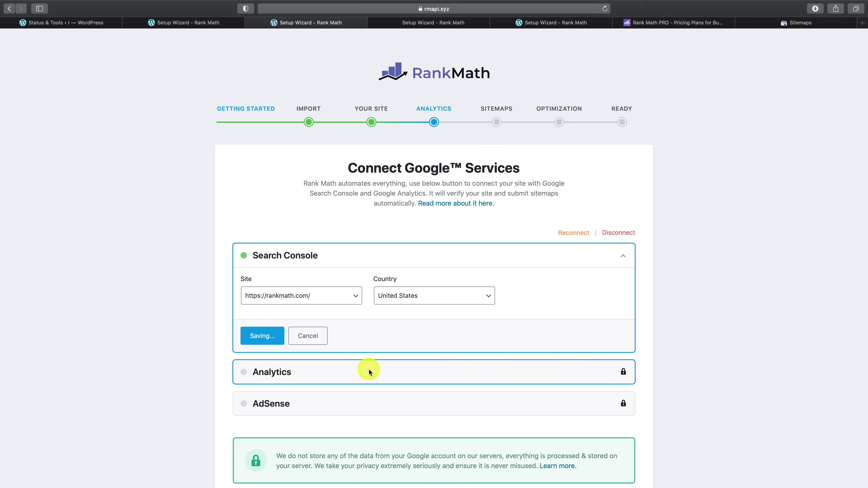
pyautogui.click(397, 369)
# Step: Connect Analytics to the Rank Math property's Filtered Data view, keeping the country Worldwide
pyautogui.click(349, 328)
pyautogui.click(340, 347)
pyautogui.click(402, 329)
pyautogui.click(403, 338)
pyautogui.click(521, 328)
pyautogui.click(527, 347)
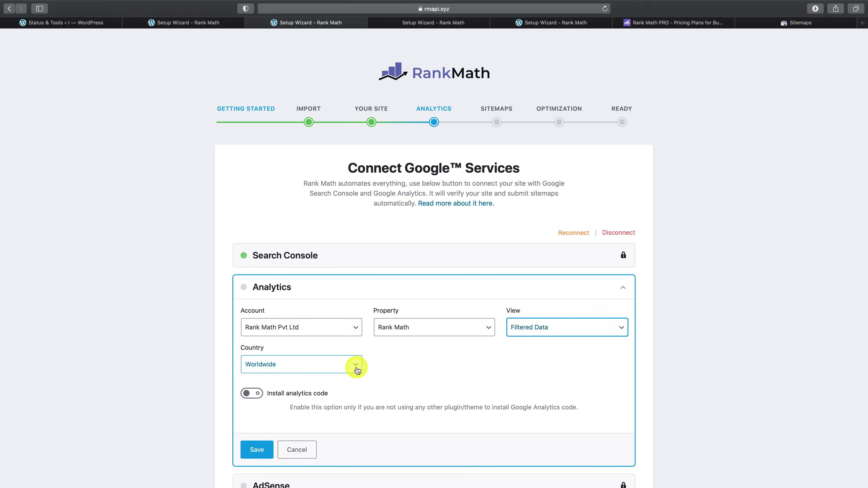
pyautogui.click(356, 365)
pyautogui.click(384, 393)
# Step: Turn on analytics code installation and IP anonymization, and exclude logged-in users from tracking
pyautogui.scroll(-4, 376, 383)
pyautogui.click(252, 266)
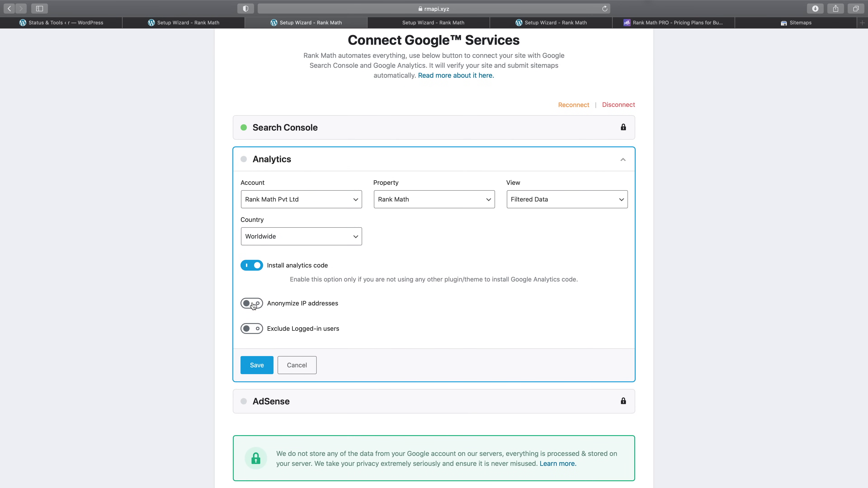
pyautogui.click(253, 305)
pyautogui.click(256, 330)
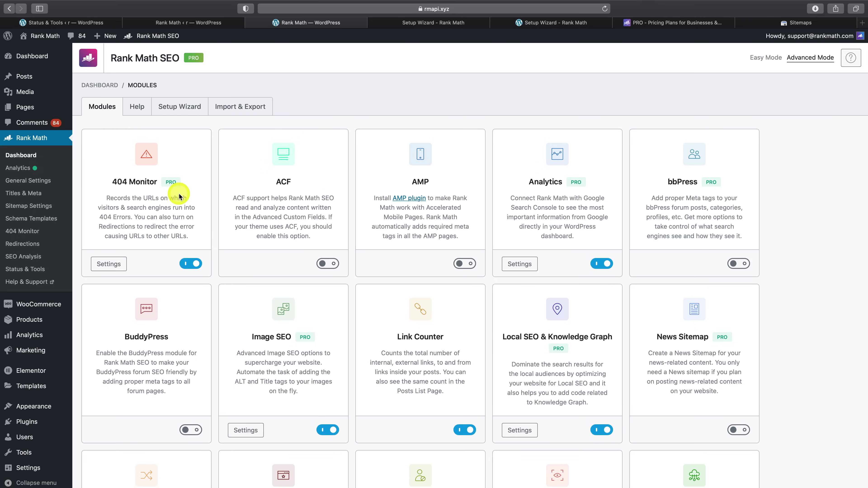
# Step: Scroll through the PRO modules list to see which are enabled
pyautogui.scroll(-1, 499, 185)
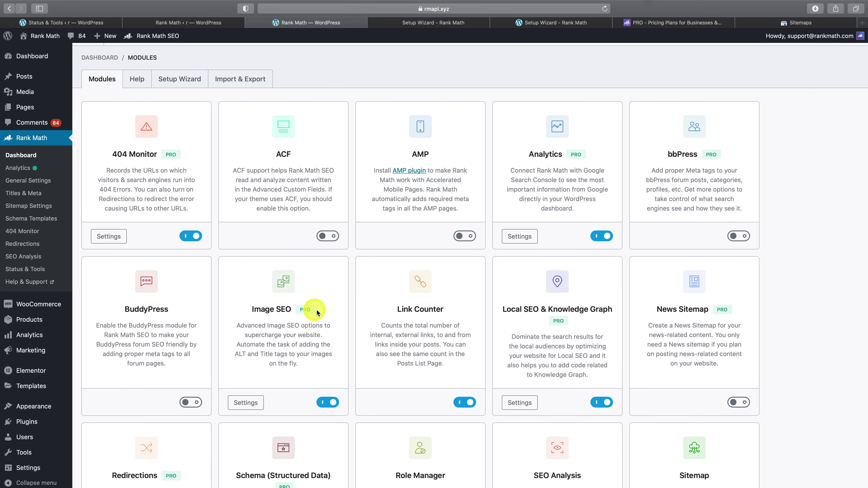
# Step: Set the affiliate link prefix to /recommend/ in the general SEO settings
pyautogui.click(28, 180)
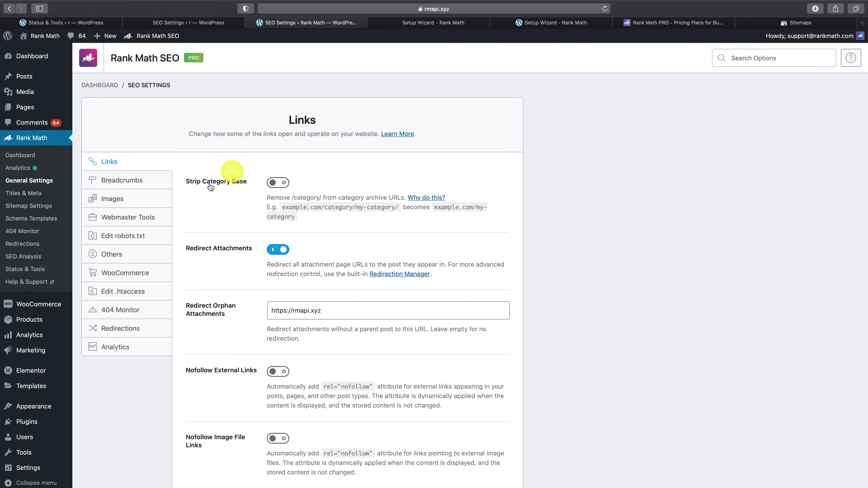
pyautogui.scroll(-10, 234, 275)
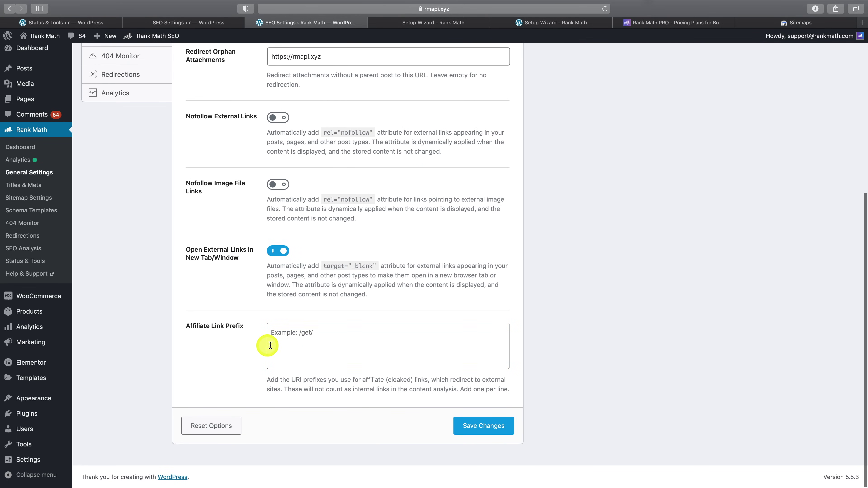
pyautogui.click(276, 345)
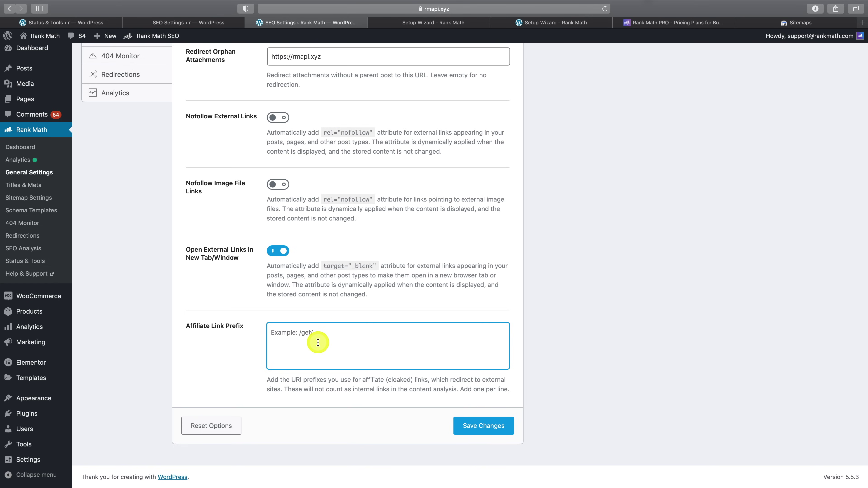
pyautogui.write('/recommend/')
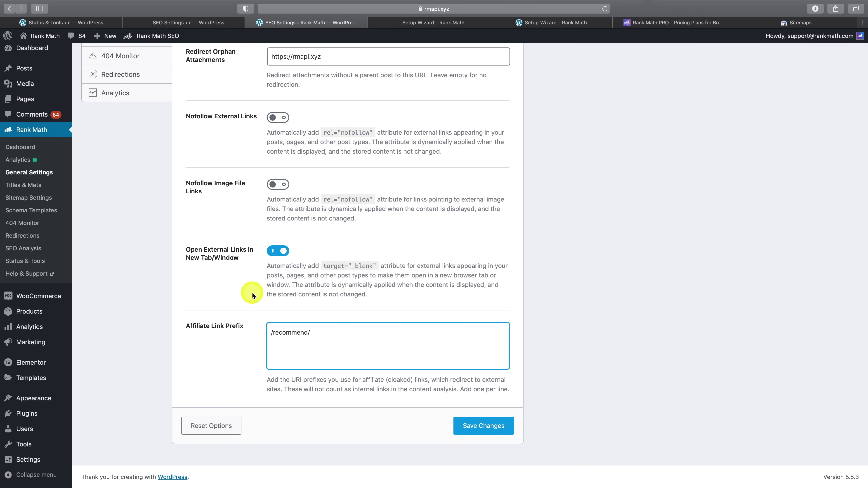
pyautogui.scroll(10, 252, 296)
pyautogui.click(154, 190)
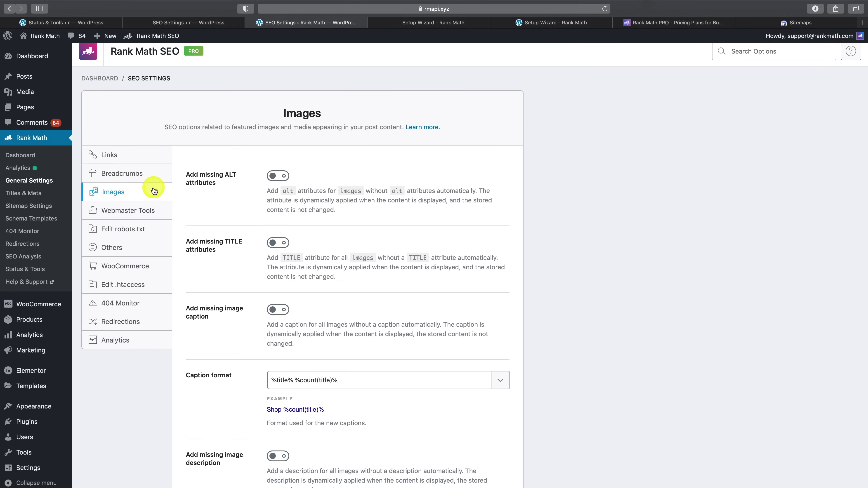
pyautogui.click(189, 24)
pyautogui.scroll(5, 164, 137)
pyautogui.click(154, 167)
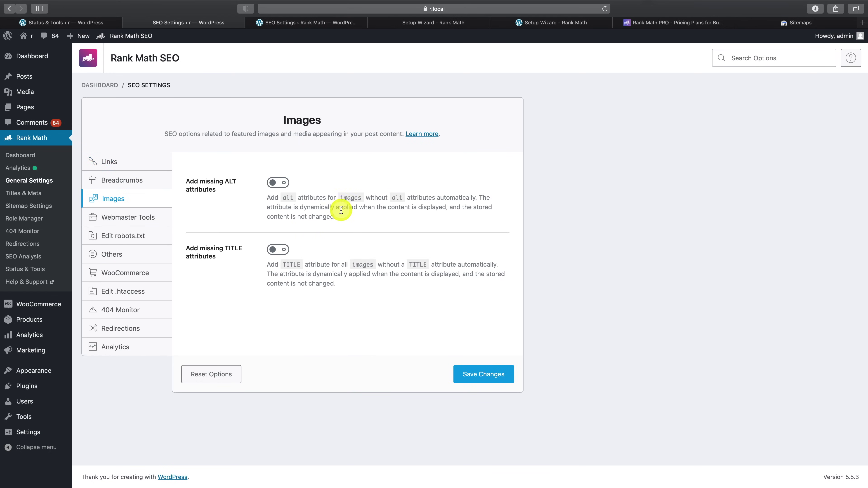
pyautogui.click(307, 23)
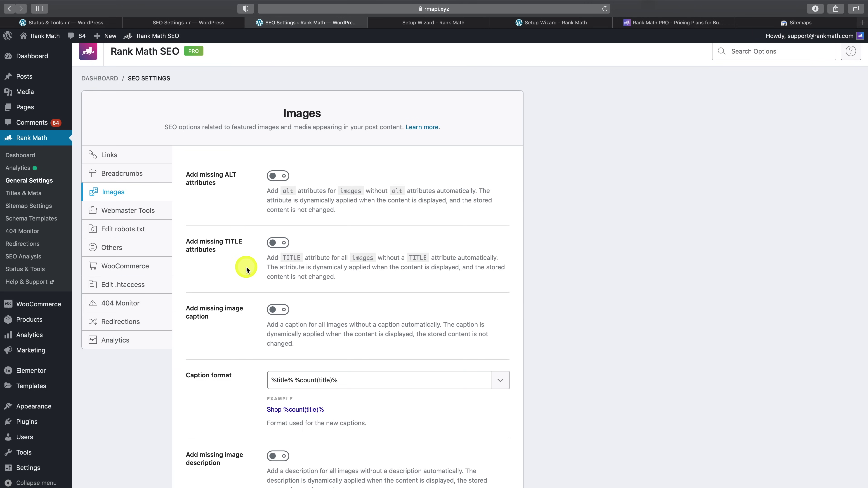
pyautogui.scroll(-3, 241, 264)
pyautogui.scroll(-9, 247, 269)
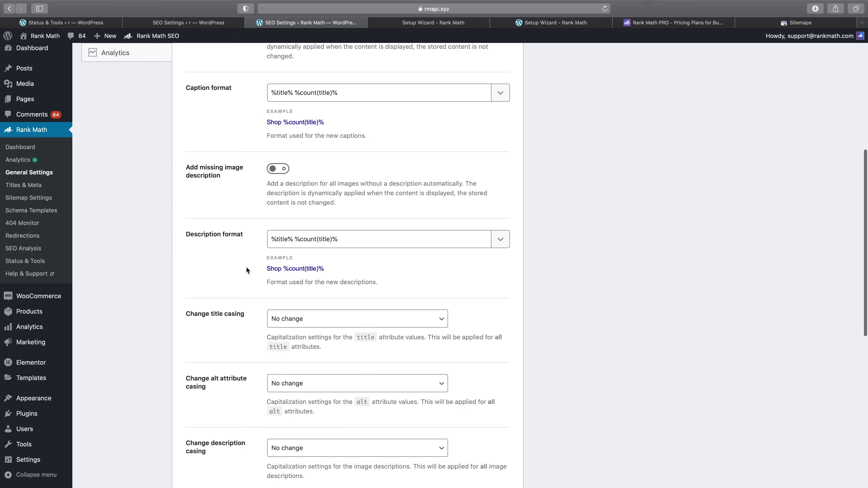
pyautogui.scroll(-8, 246, 270)
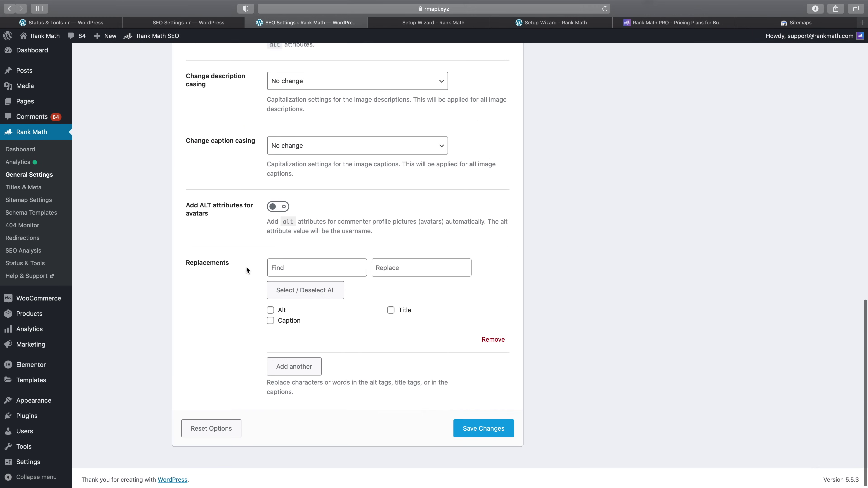
pyautogui.scroll(15, 248, 270)
pyautogui.scroll(5, 246, 270)
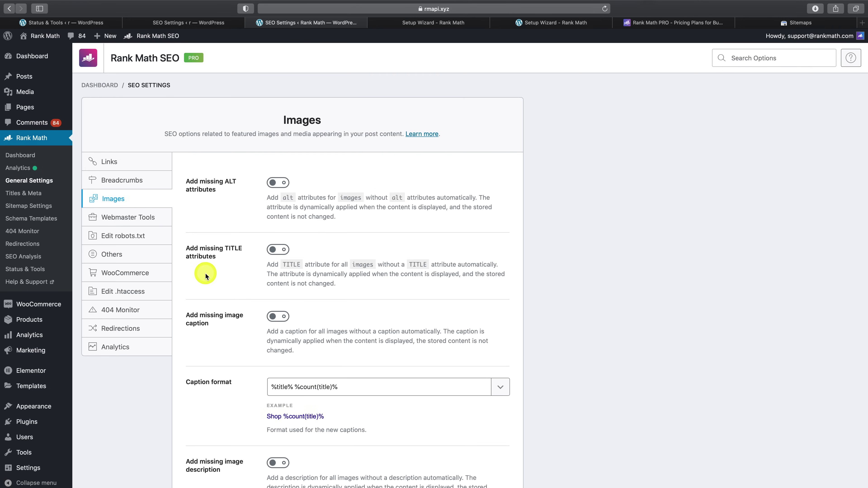
pyautogui.click(157, 275)
# Step: Look over the WooCommerce product base, category base and parent slug removal switches
pyautogui.scroll(-5, 283, 276)
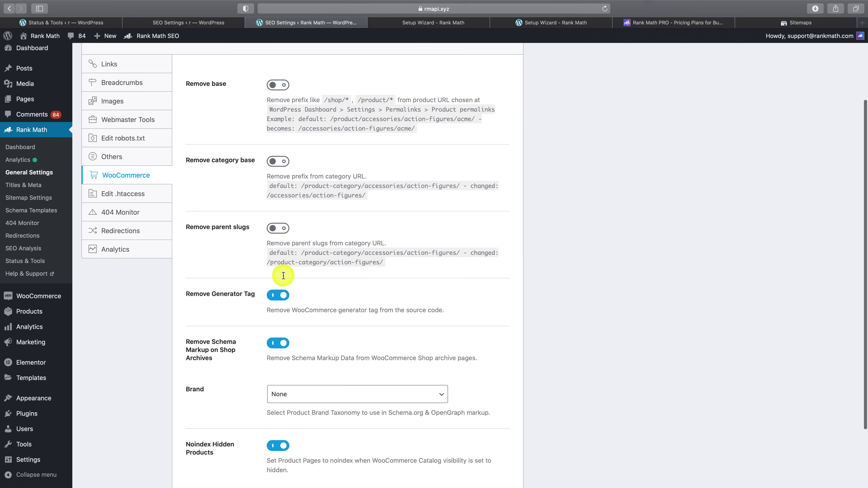
pyautogui.scroll(4, 243, 287)
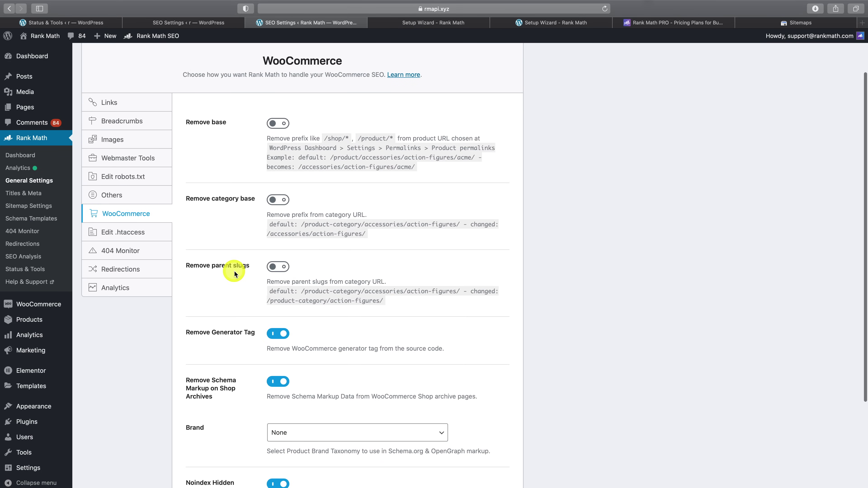
# Step: Add the Rank Math SEO + Elementor image as a custom image watermark
pyautogui.click(158, 271)
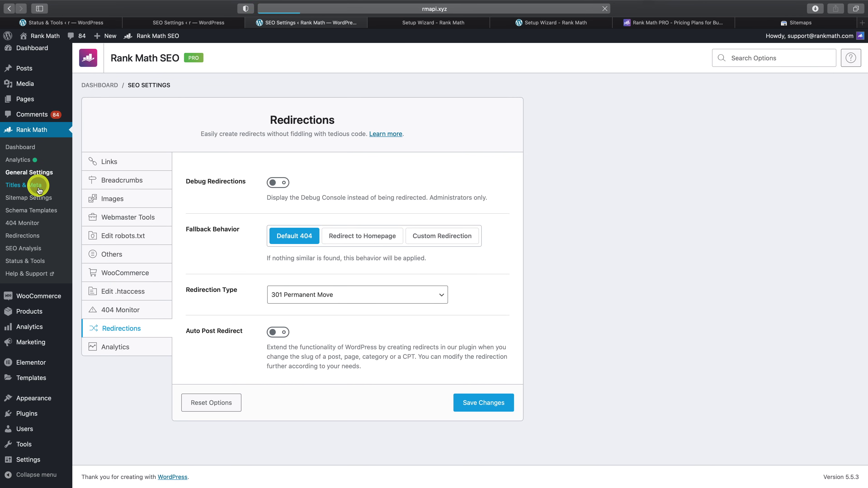
pyautogui.scroll(-12, 248, 324)
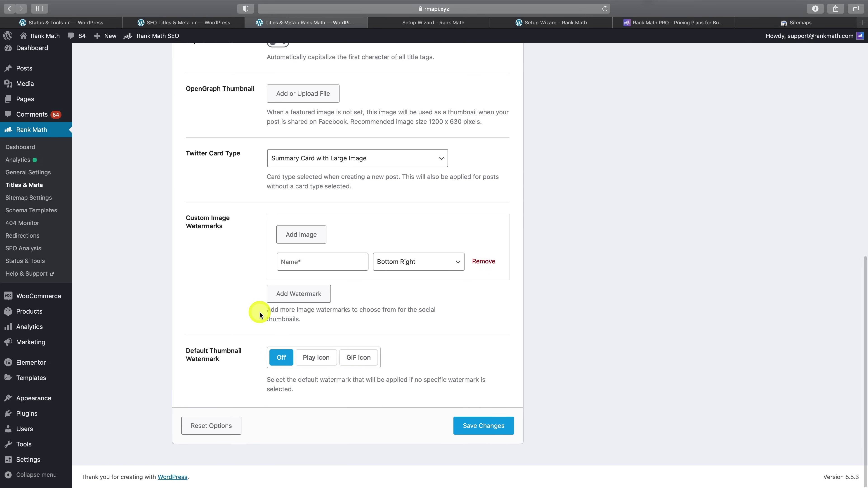
pyautogui.click(305, 240)
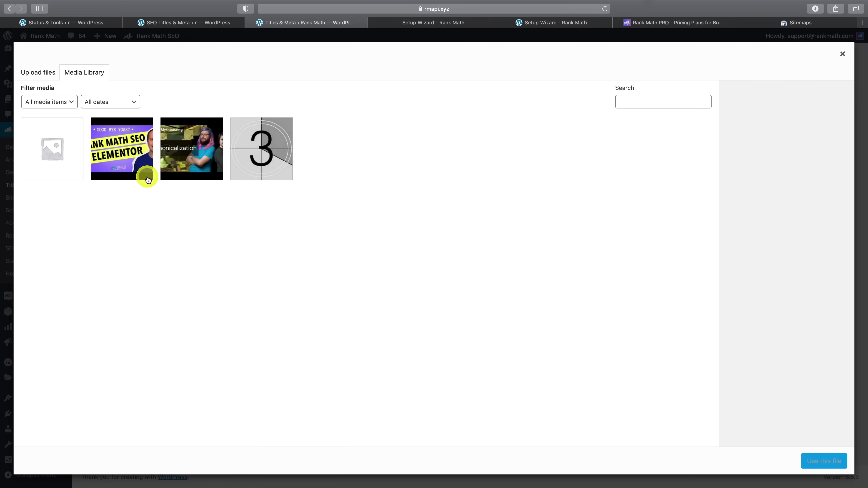
pyautogui.click(148, 180)
pyautogui.click(816, 459)
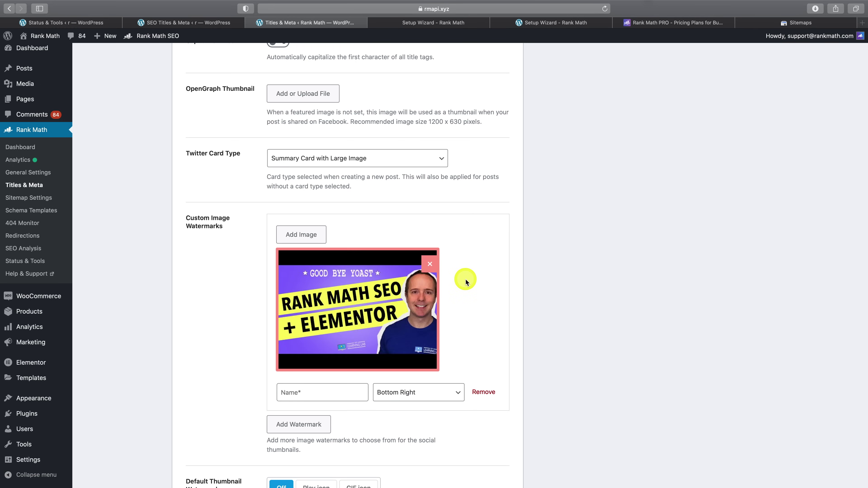
# Step: Name the watermark Watermark, make it the default thumbnail watermark, and save changes
pyautogui.scroll(-3, 466, 283)
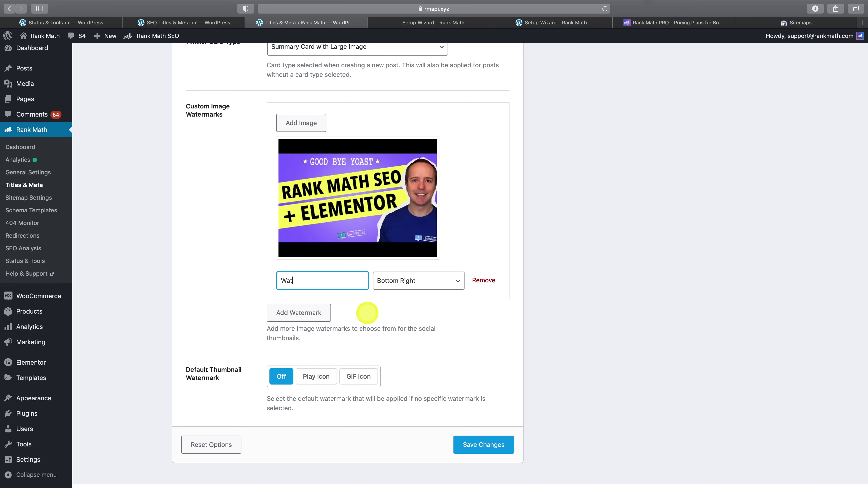
pyautogui.write('mark')
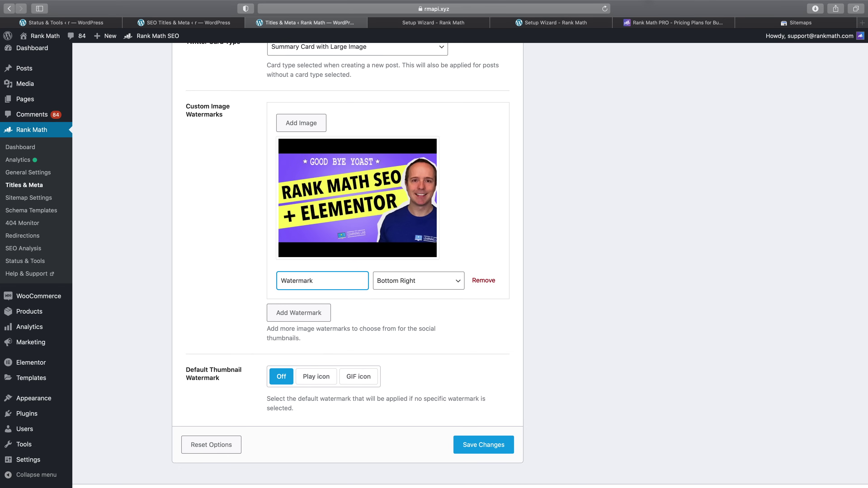
pyautogui.click(416, 335)
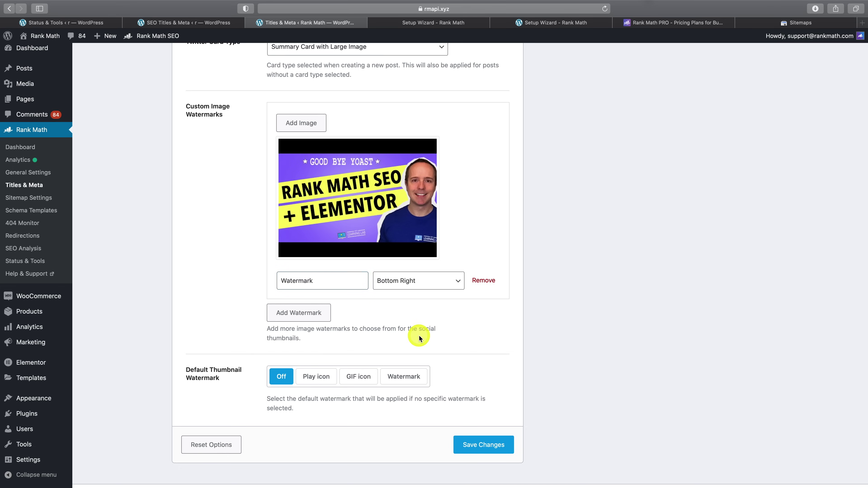
pyautogui.click(404, 382)
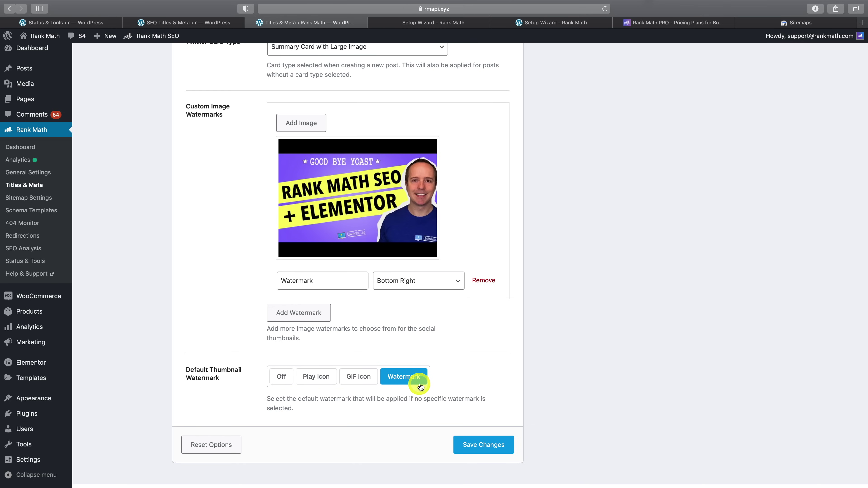
pyautogui.click(408, 280)
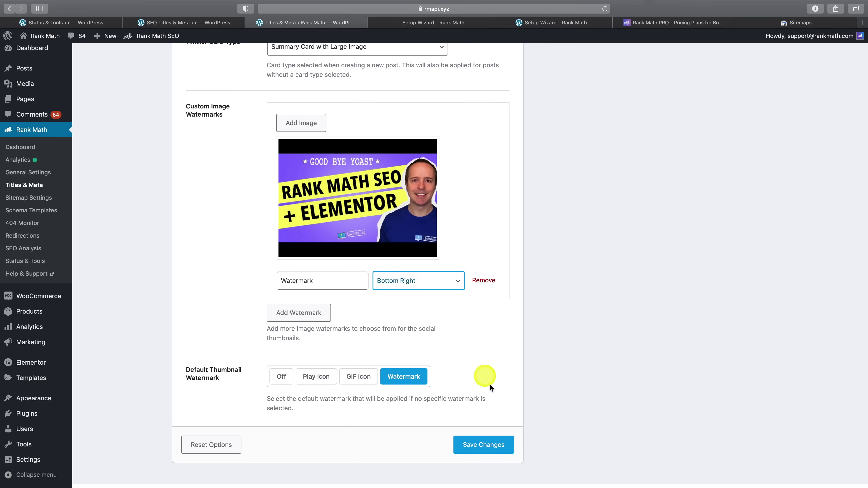
pyautogui.click(485, 443)
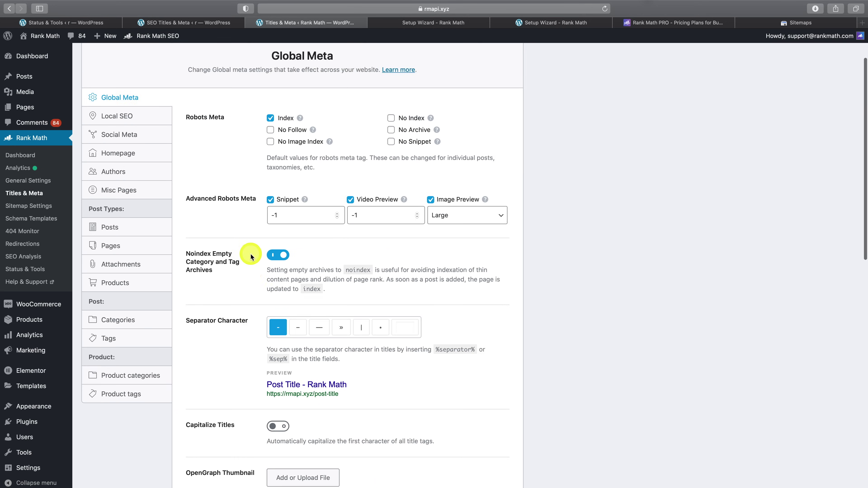
pyautogui.scroll(-3, 250, 256)
# Step: View the Posts defaults in Titles & Meta: title %title% %sep% %sitename%, description %excerpt%, schema Article
pyautogui.click(28, 148)
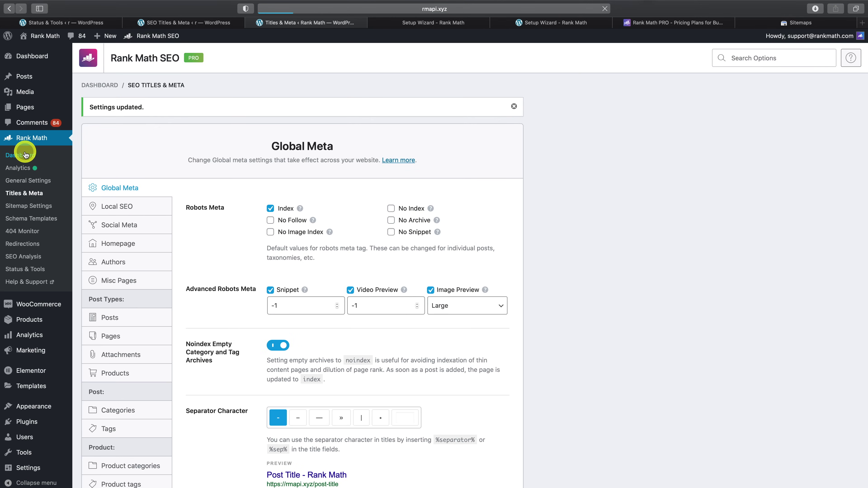
pyautogui.scroll(-10, 382, 244)
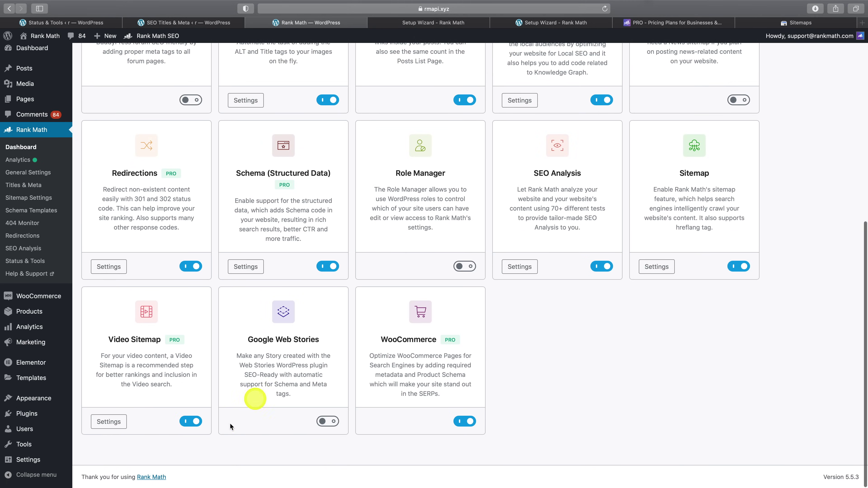
pyautogui.click(116, 424)
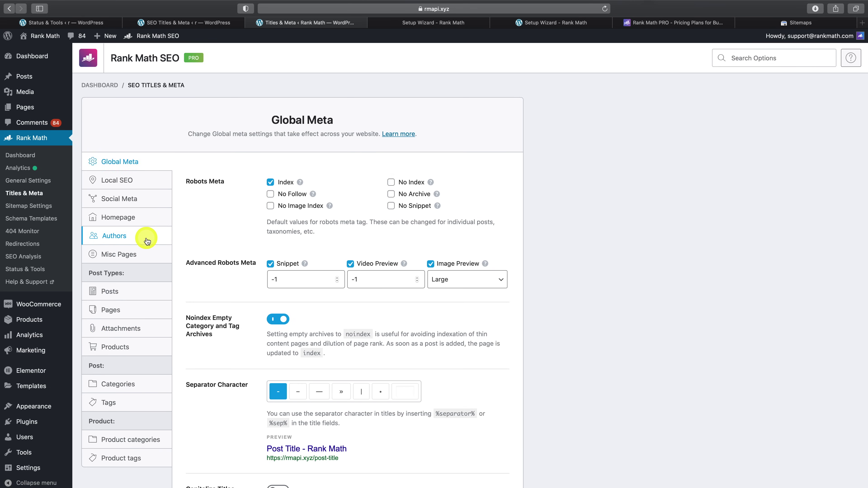
pyautogui.click(145, 236)
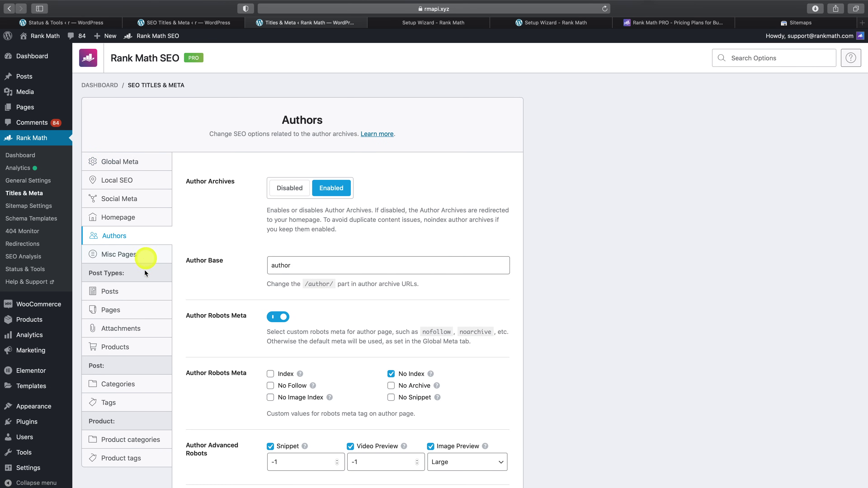
pyautogui.click(143, 290)
pyautogui.scroll(-10, 252, 296)
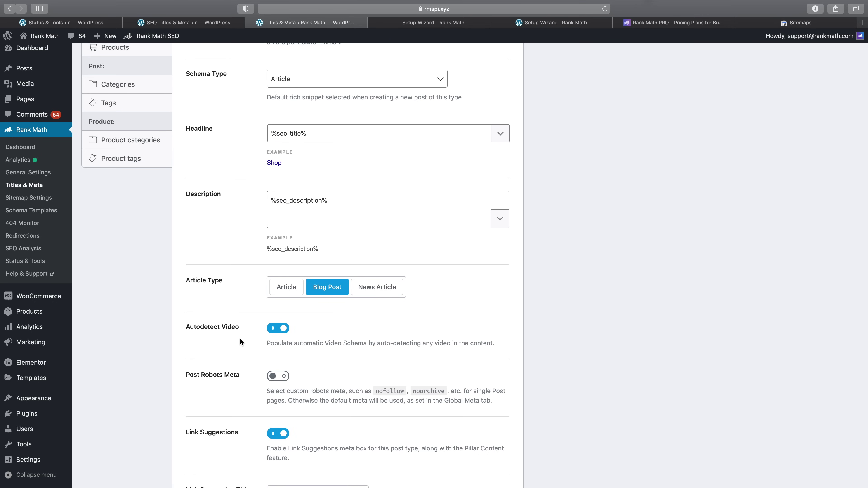
pyautogui.scroll(10, 359, 329)
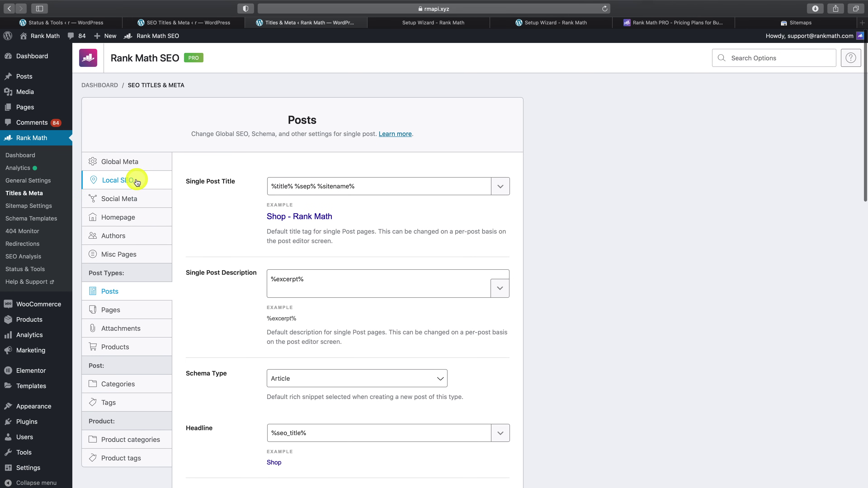
# Step: Open Local SEO on the PRO site and compare it with the free site's page, set to Organization
pyautogui.click(137, 181)
pyautogui.scroll(-5, 252, 286)
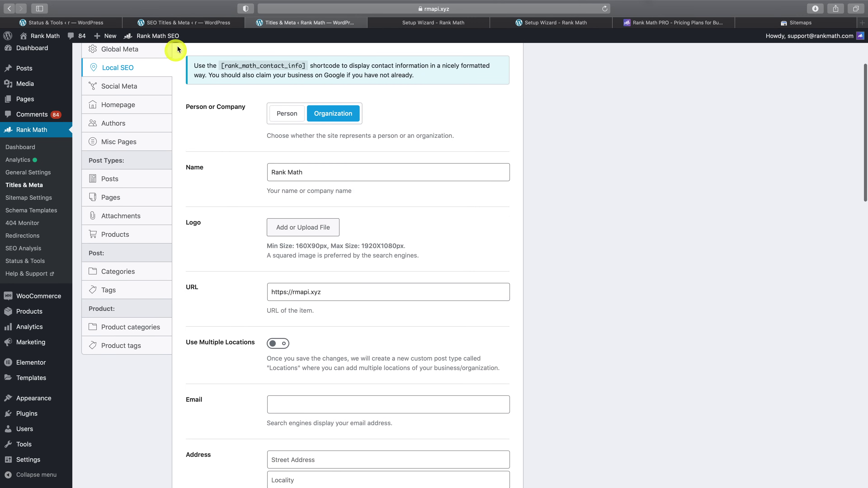
pyautogui.click(187, 28)
pyautogui.click(335, 224)
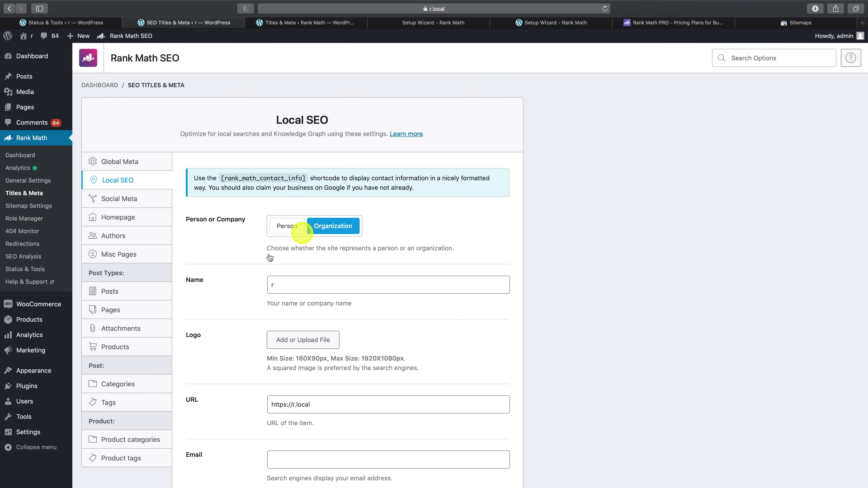
pyautogui.scroll(-3, 260, 333)
pyautogui.scroll(-10, 267, 316)
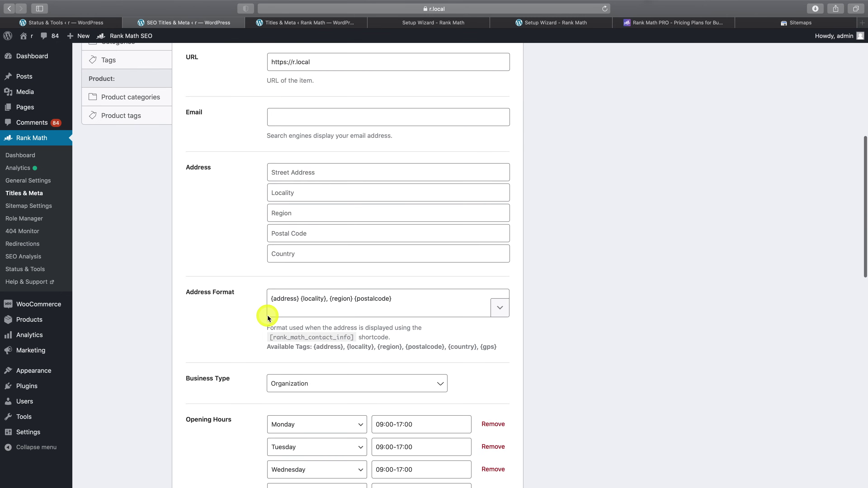
pyautogui.scroll(-15, 268, 317)
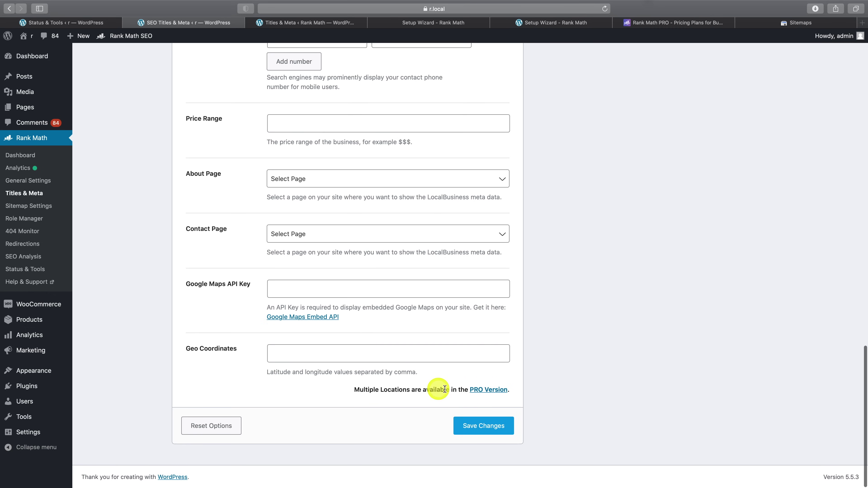
# Step: On the PRO site, turn on Use Multiple Locations, save, and dismiss both notices
pyautogui.hotkey('ctrl', 'Tab')
pyautogui.click(277, 343)
pyautogui.scroll(-15, 270, 342)
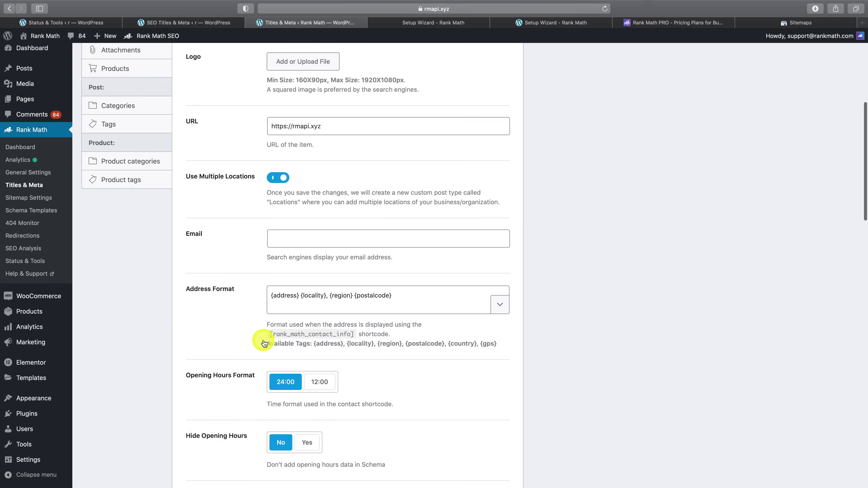
pyautogui.scroll(-5, 268, 342)
pyautogui.click(462, 424)
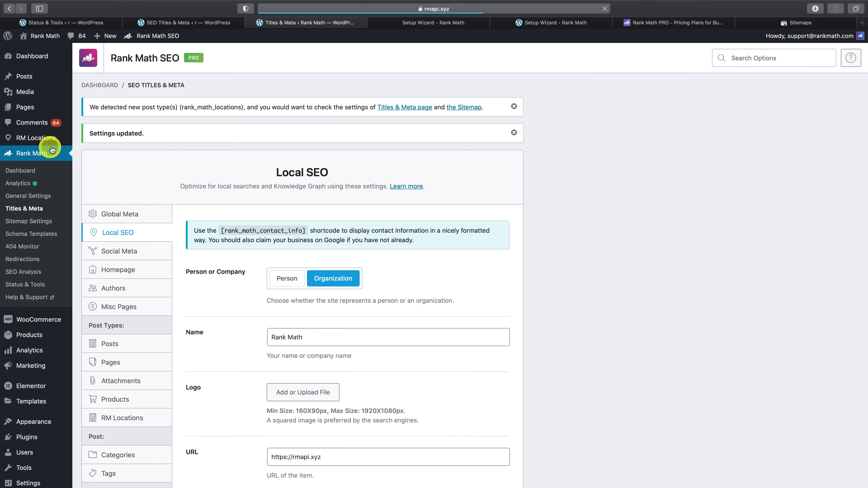
pyautogui.click(513, 108)
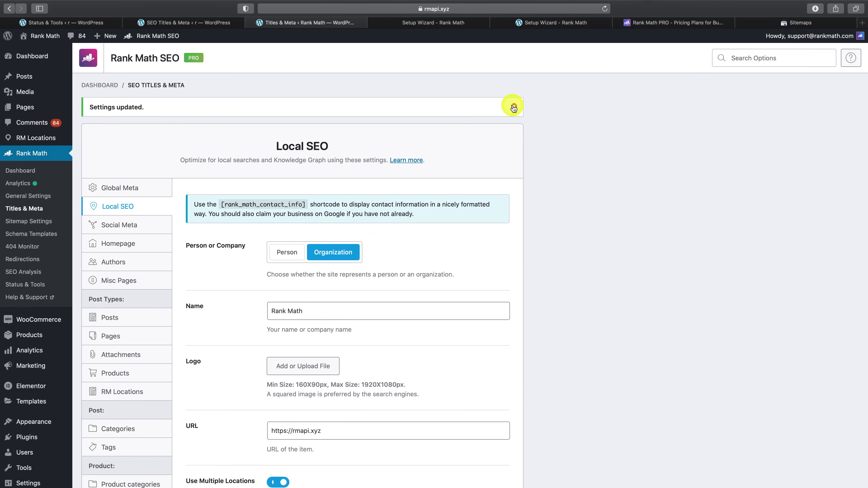
pyautogui.click(513, 107)
pyautogui.moveTo(37, 144)
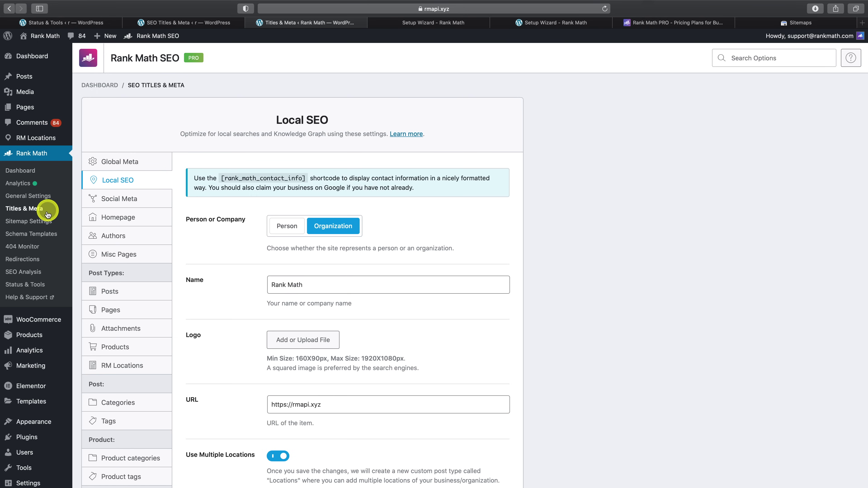
# Step: Open Sitemap Settings and view the News Sitemap options, then the Video Sitemap options
pyautogui.click(39, 221)
pyautogui.scroll(-3, 204, 264)
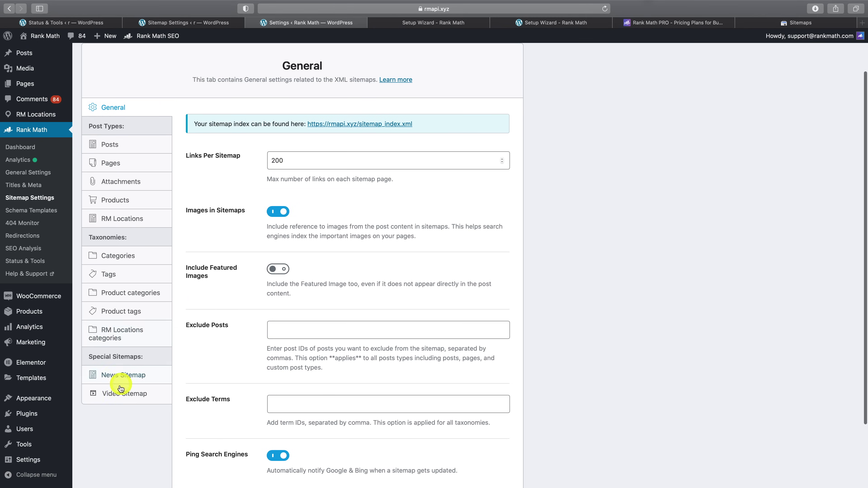
pyautogui.click(143, 379)
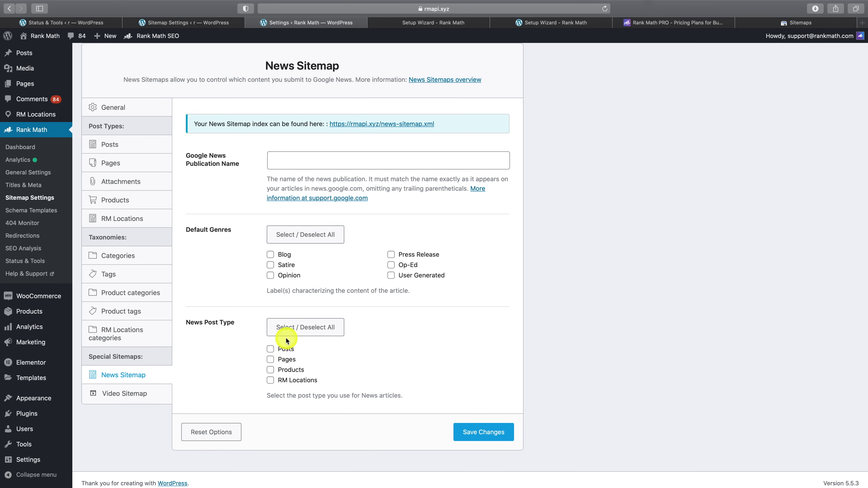
pyautogui.click(115, 398)
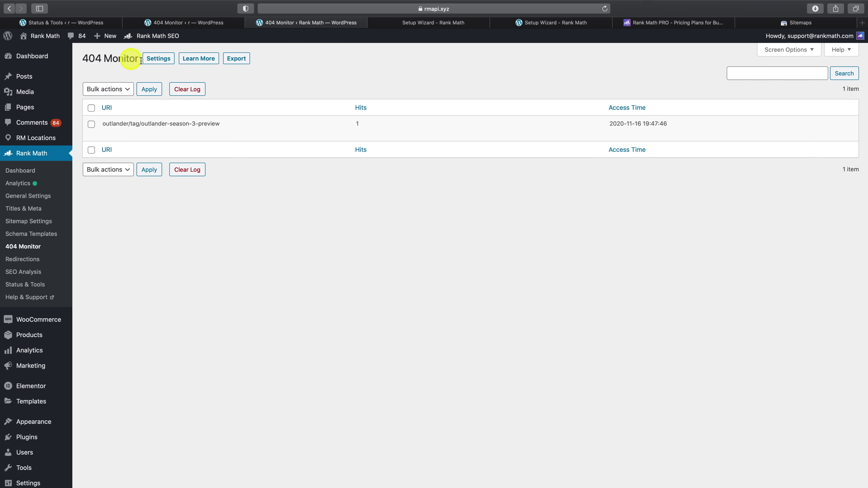
# Step: Compare the 404 log and Redirections pages on both sites, then start a new PRO redirection
pyautogui.click(197, 24)
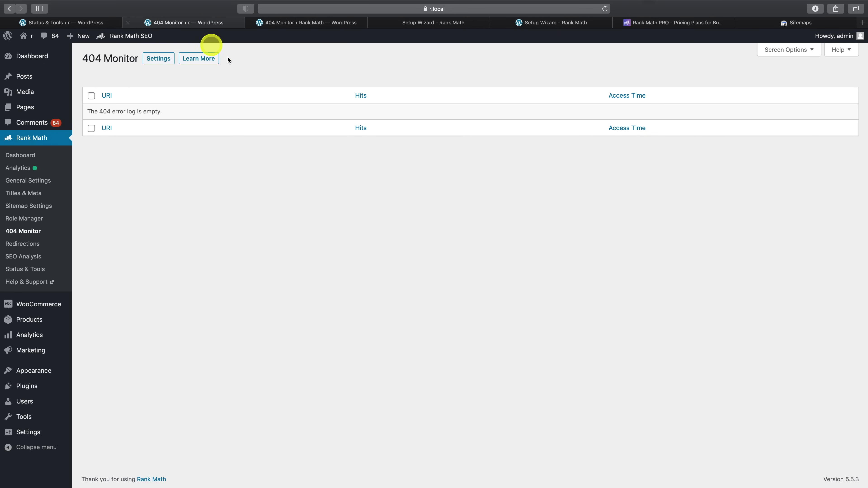
pyautogui.click(281, 22)
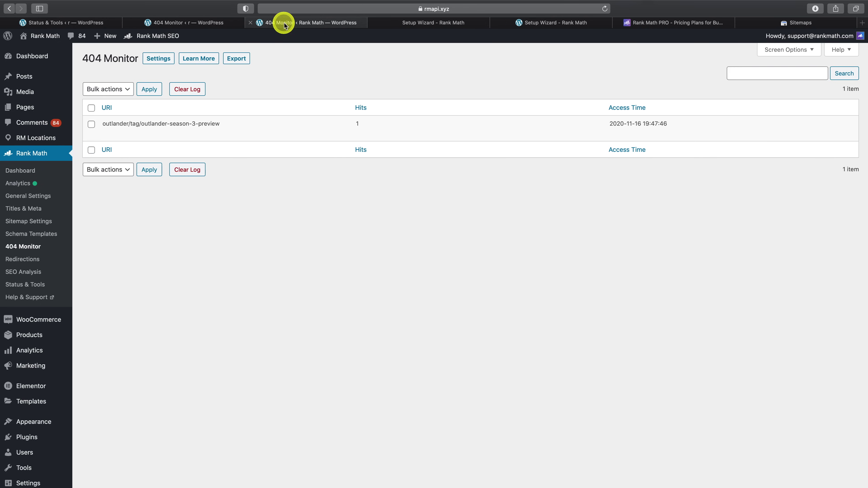
pyautogui.click(25, 261)
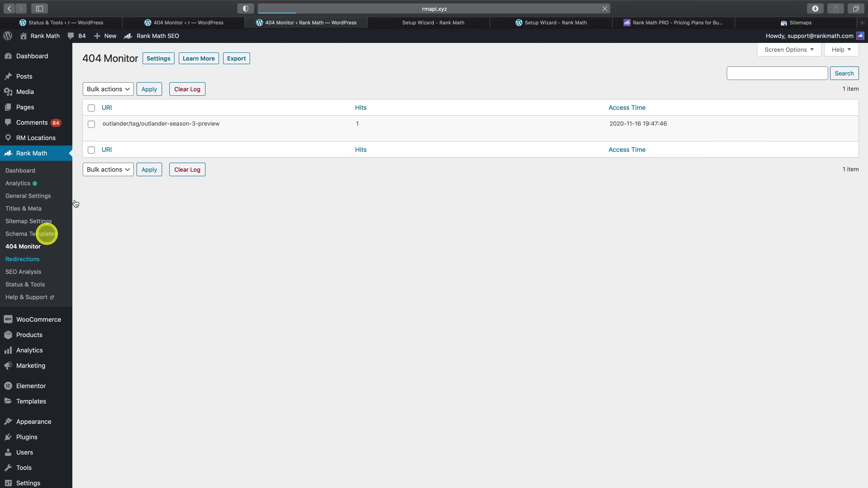
pyautogui.click(186, 23)
pyautogui.click(28, 243)
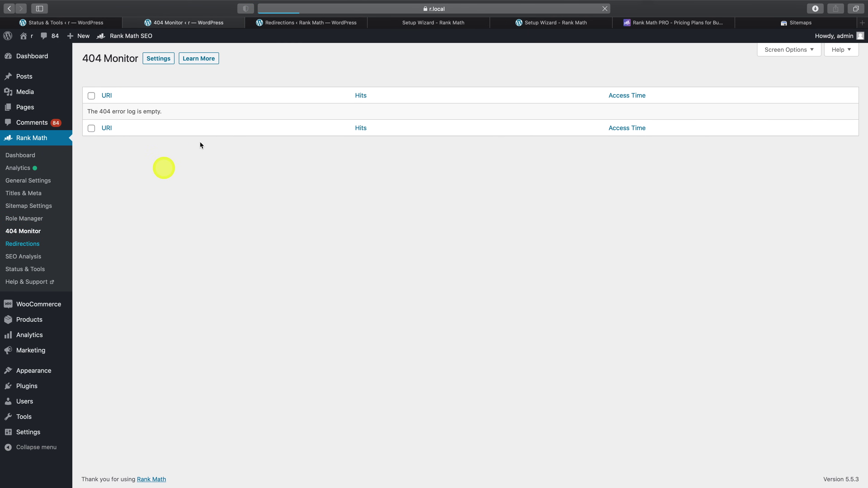
pyautogui.click(309, 24)
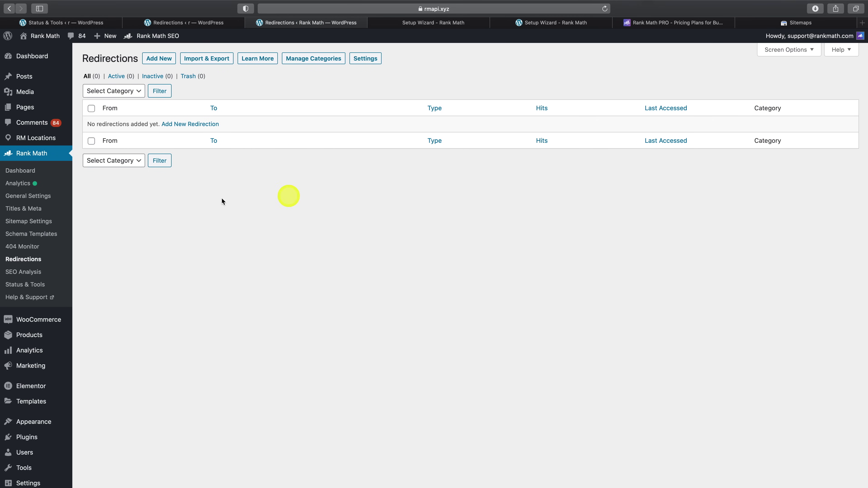
pyautogui.click(162, 57)
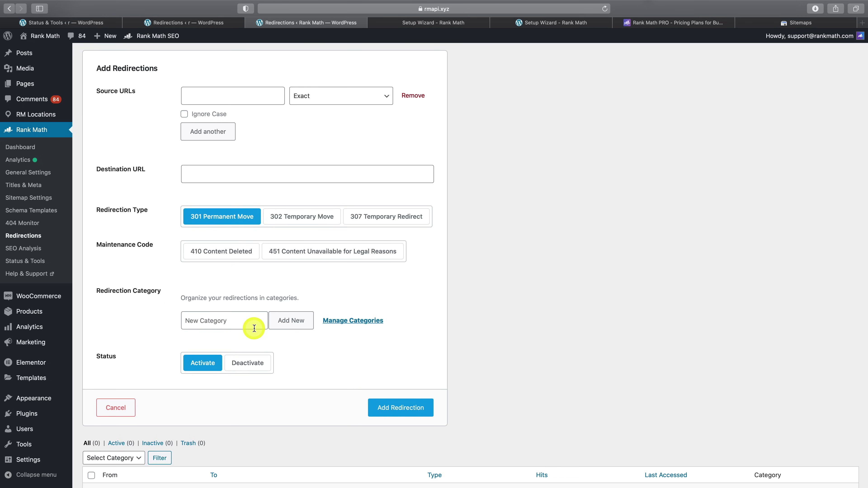
pyautogui.scroll(-5, 254, 328)
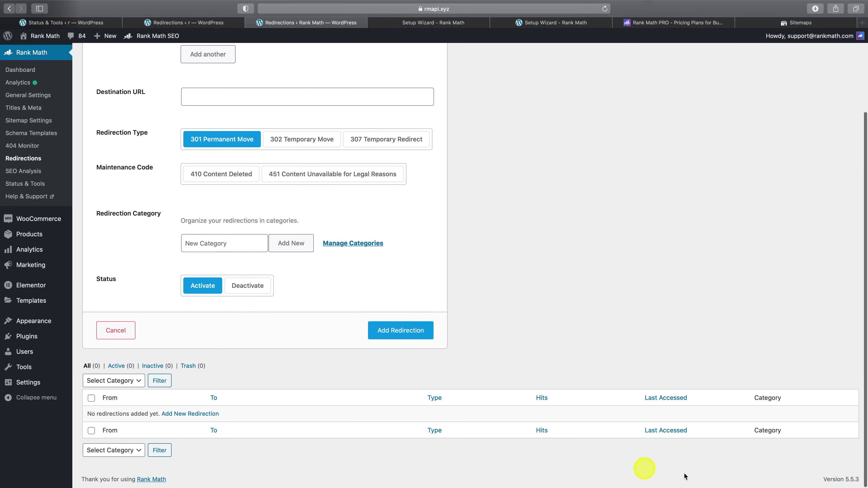
pyautogui.scroll(6, 246, 274)
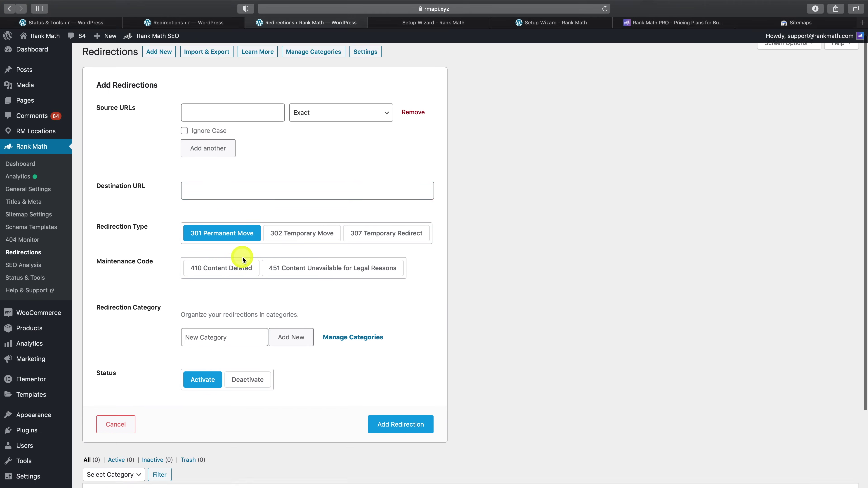
pyautogui.click(226, 119)
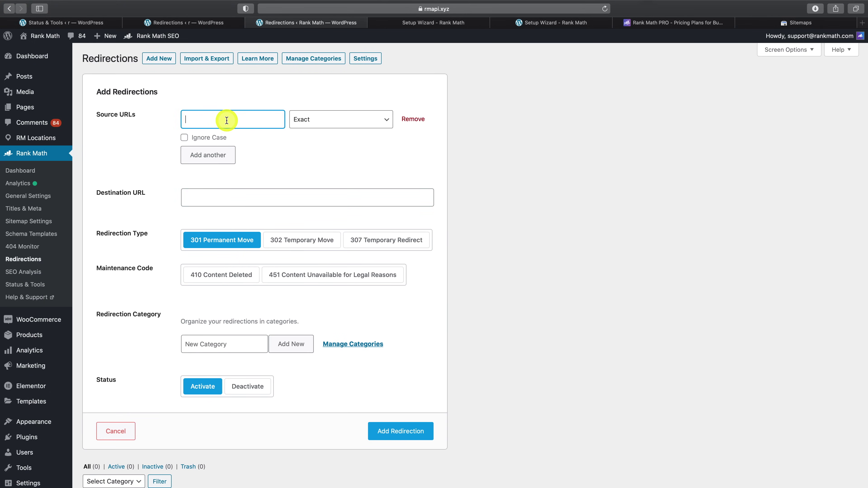
pyautogui.click(396, 9)
pyautogui.click(219, 120)
pyautogui.press('super+a')
pyautogui.write('https://rmapi.xyz/wp-admin/admin.php?page=rank-math-redirections')
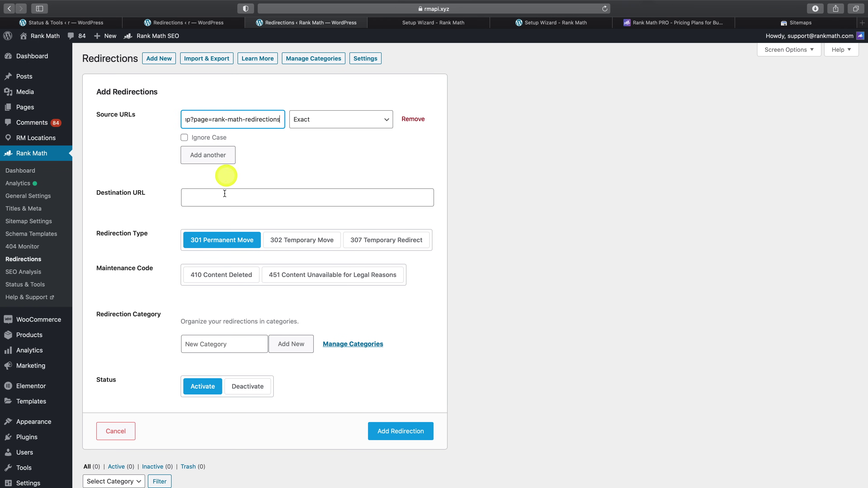
pyautogui.click(224, 196)
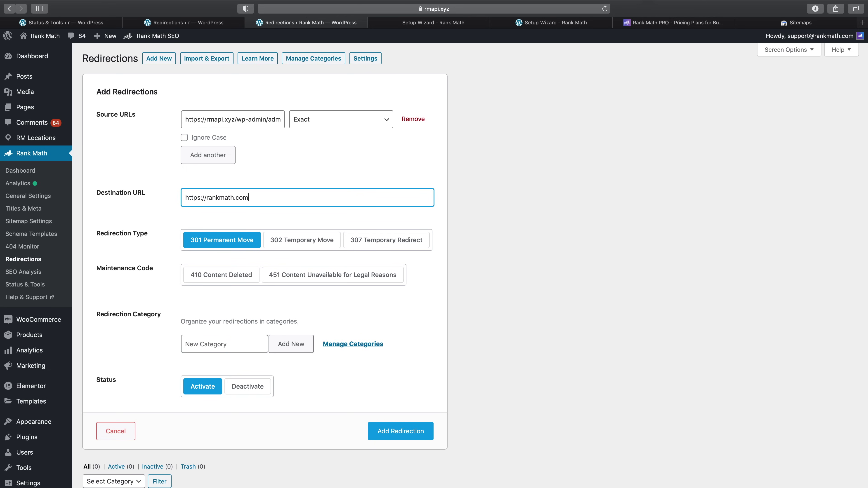
# Step: File the redirection under a new 'Affiliate link' category and save it
pyautogui.click(236, 344)
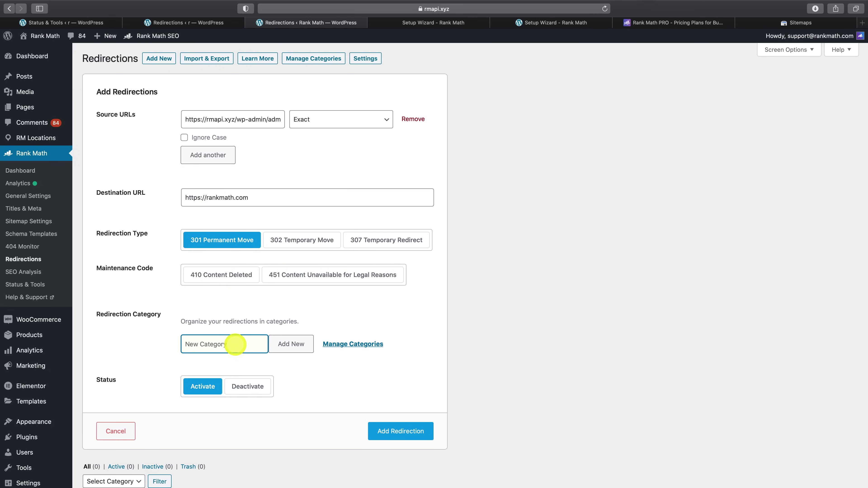
pyautogui.write('Affiliate link')
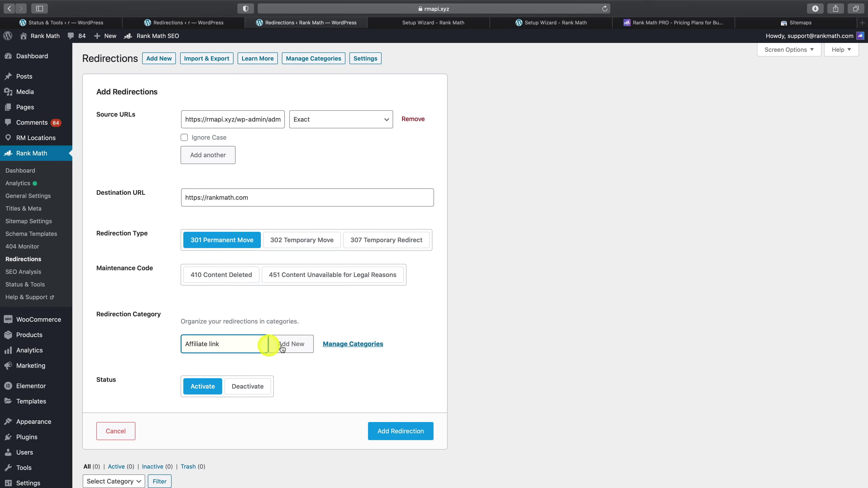
pyautogui.click(300, 347)
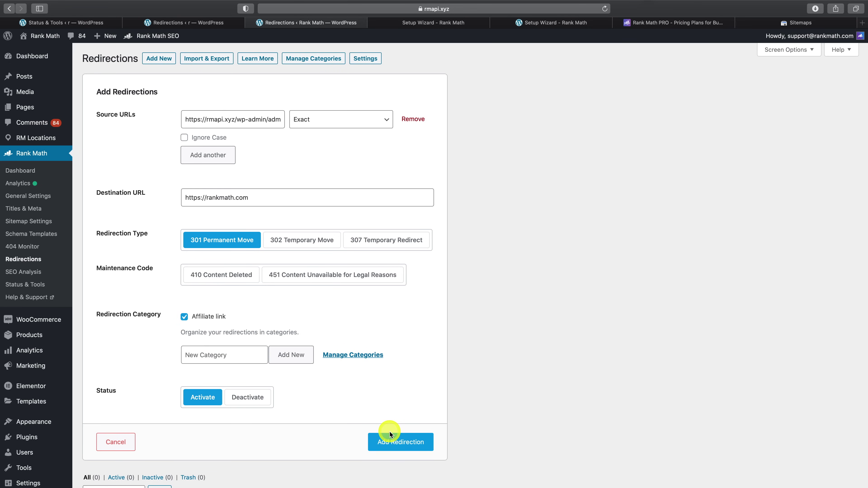
pyautogui.click(391, 441)
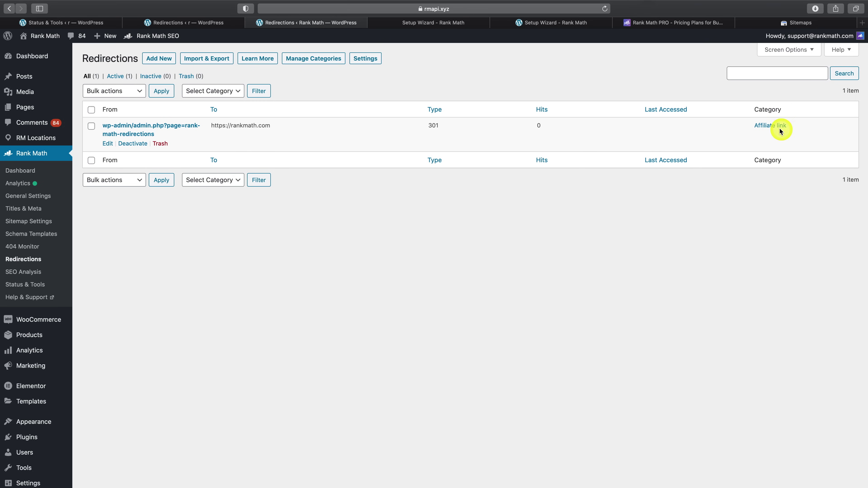
pyautogui.click(53, 78)
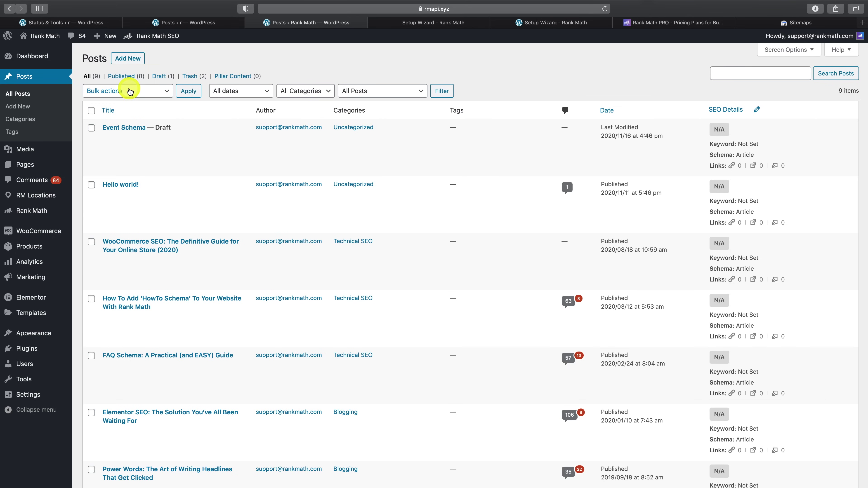
# Step: Compare the PRO posts list's bulk actions with the free site's shorter set, then clear the selection
pyautogui.click(135, 91)
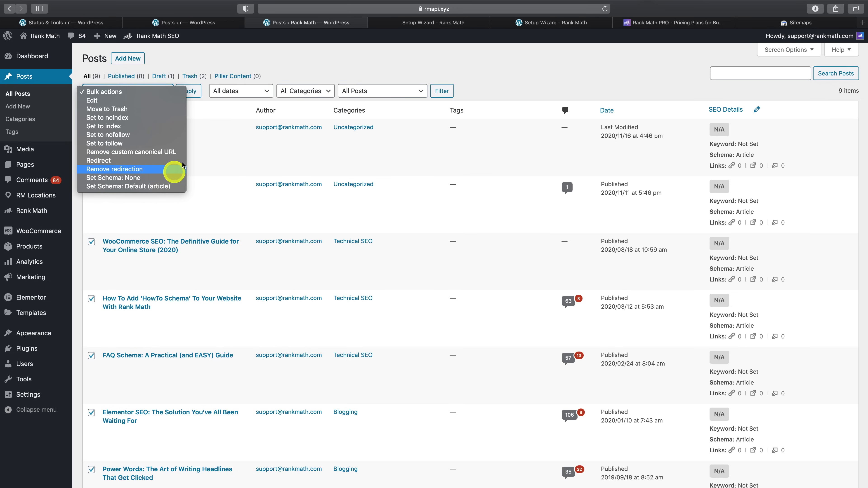
pyautogui.click(168, 22)
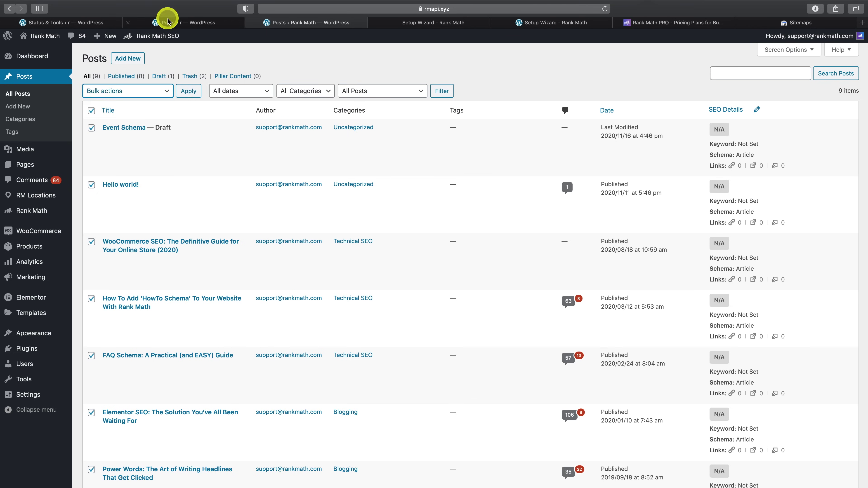
pyautogui.click(129, 95)
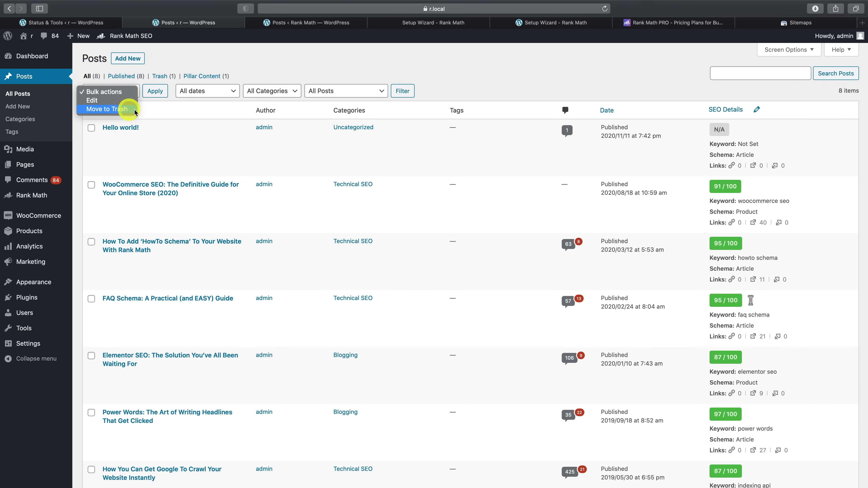
pyautogui.click(92, 91)
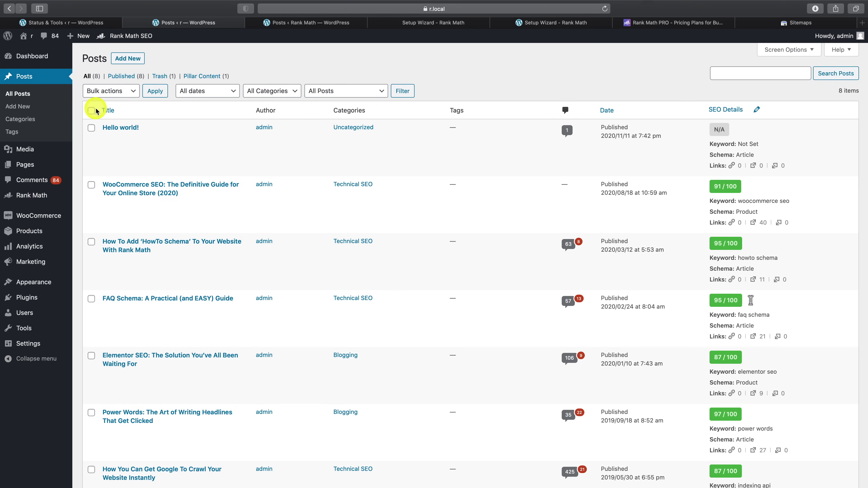
pyautogui.click(108, 94)
pyautogui.click(217, 76)
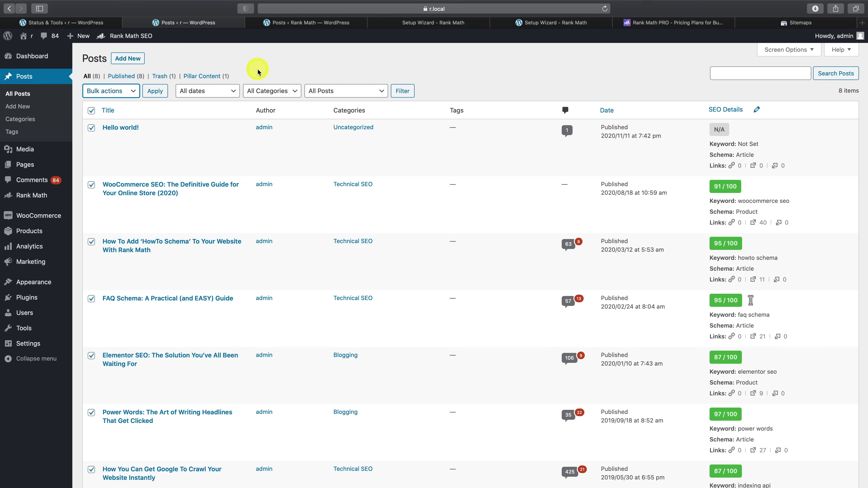
pyautogui.click(288, 28)
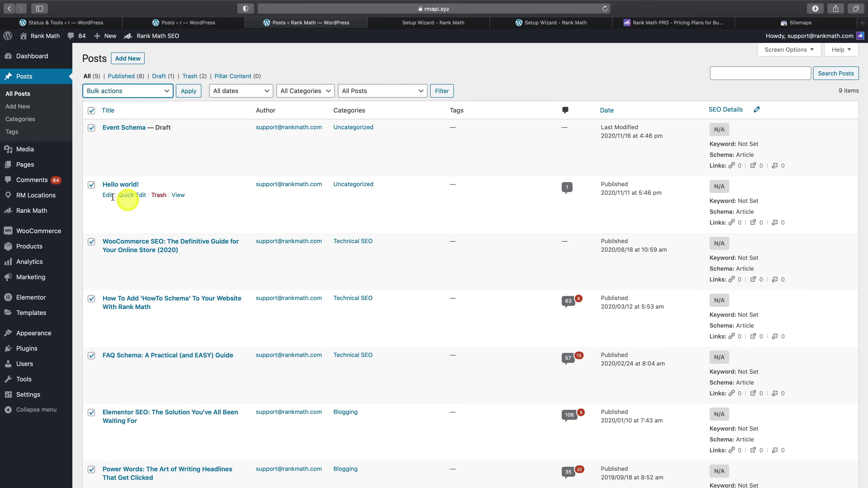
pyautogui.click(92, 111)
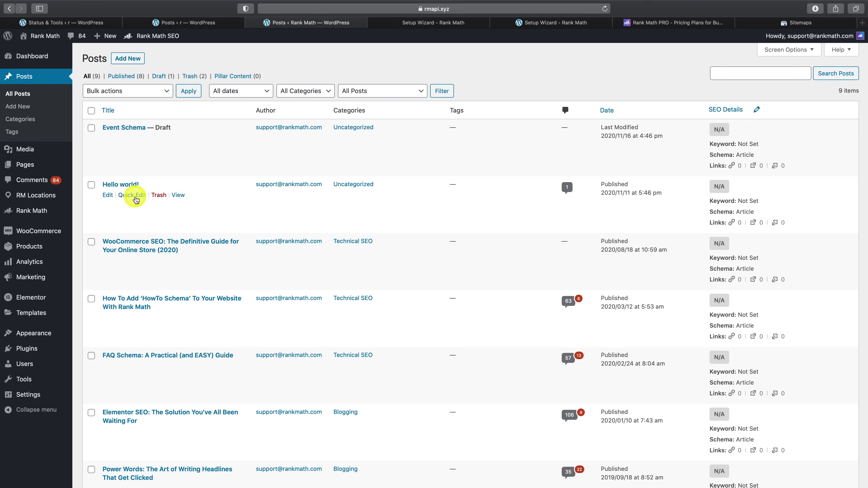
# Step: Show Hello world!'s quick-edit SEO title, description, focus keyword and canonical fields, then quick-edit the free site's WooCommerce SEO post
pyautogui.click(134, 194)
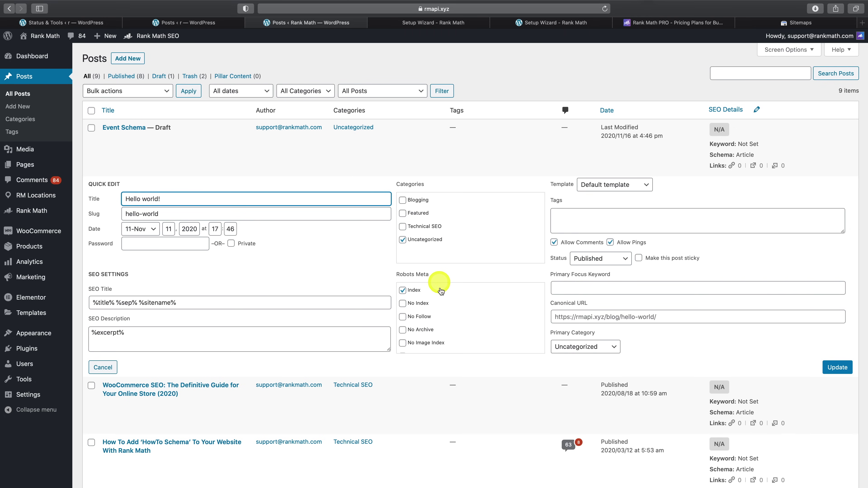
pyautogui.scroll(-3, 444, 316)
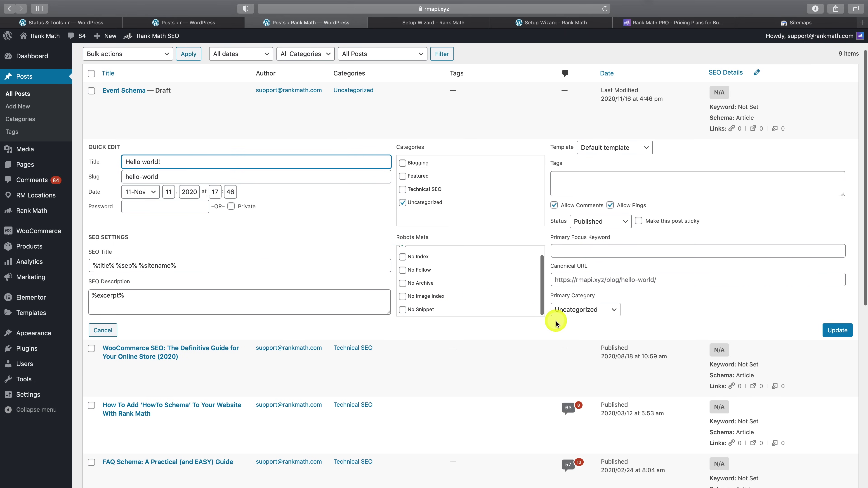
pyautogui.click(593, 248)
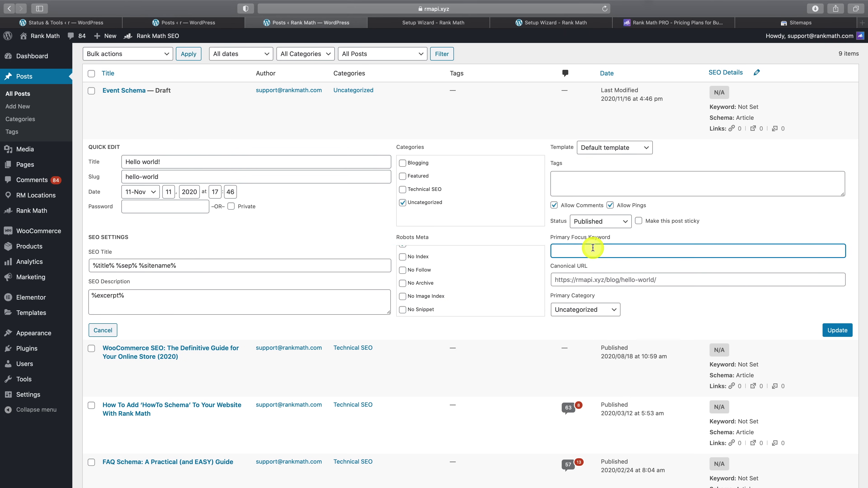
pyautogui.click(591, 278)
pyautogui.scroll(3, 441, 270)
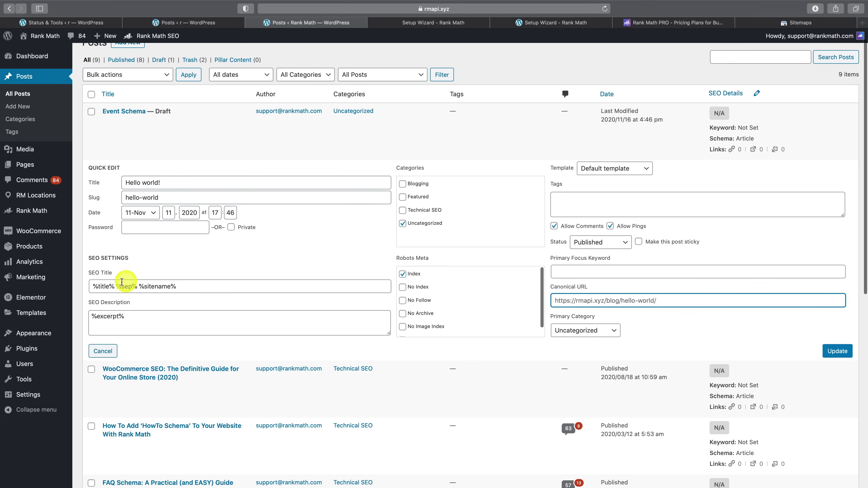
pyautogui.click(143, 324)
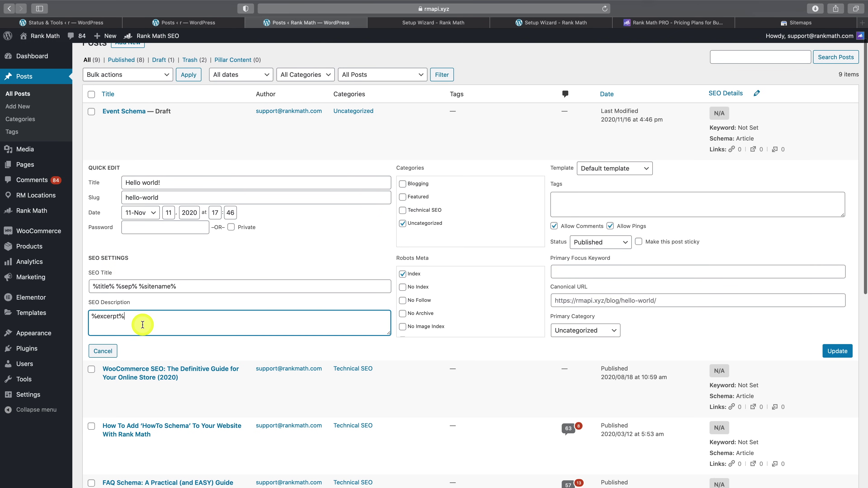
pyautogui.click(201, 288)
pyautogui.click(191, 325)
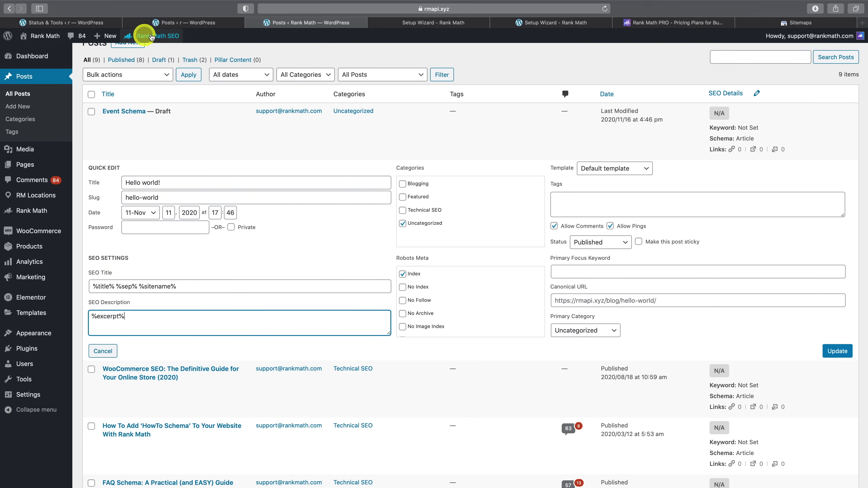
pyautogui.click(175, 23)
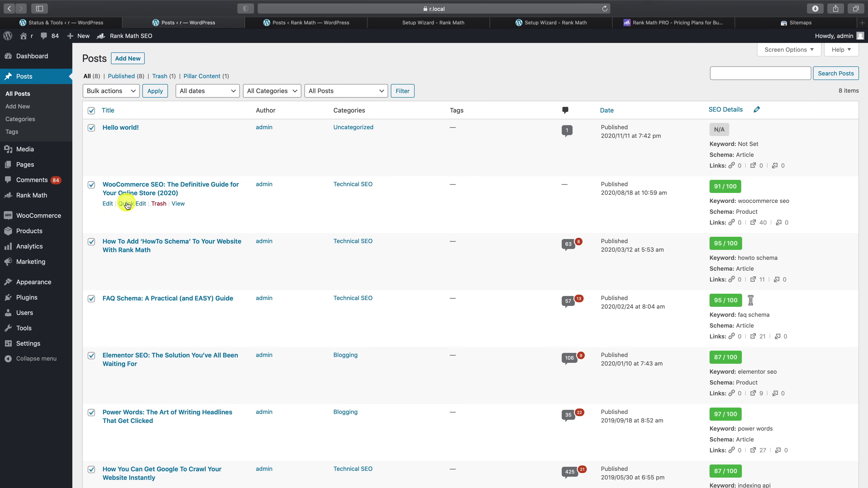
pyautogui.click(127, 205)
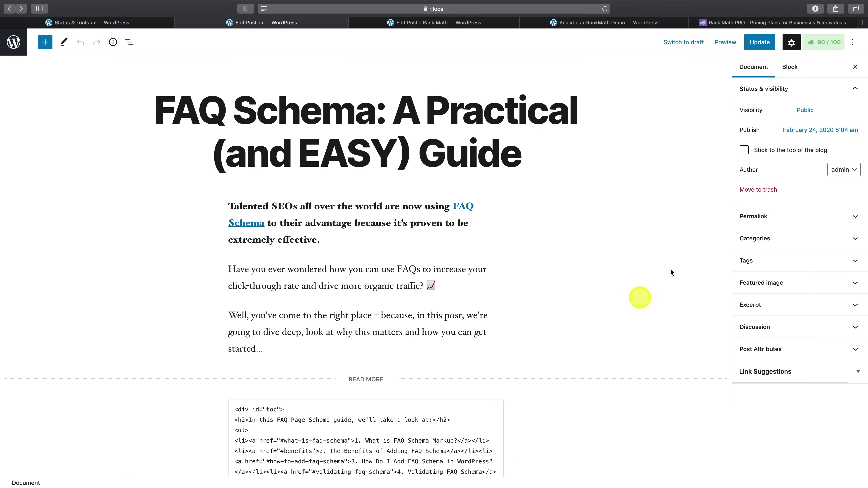
# Step: In Trends (Past 30 days, Worldwide), add 'video schema' and use all compared keywords as focus keywords
pyautogui.click(824, 46)
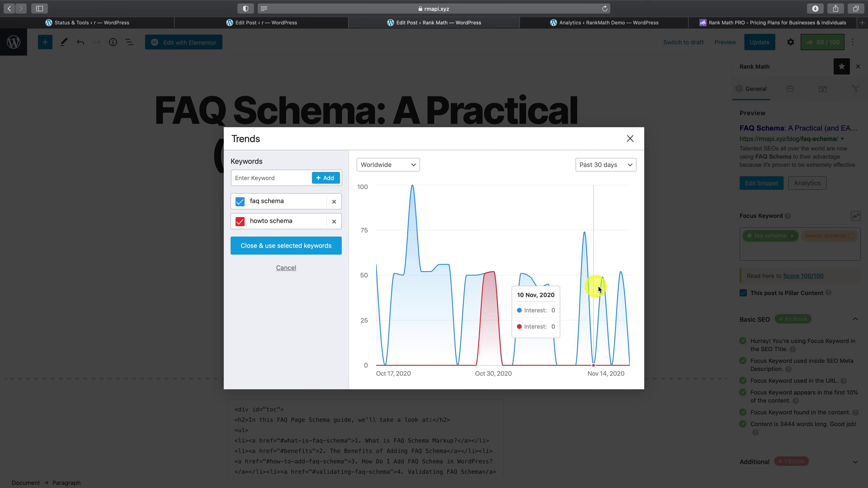
pyautogui.click(605, 165)
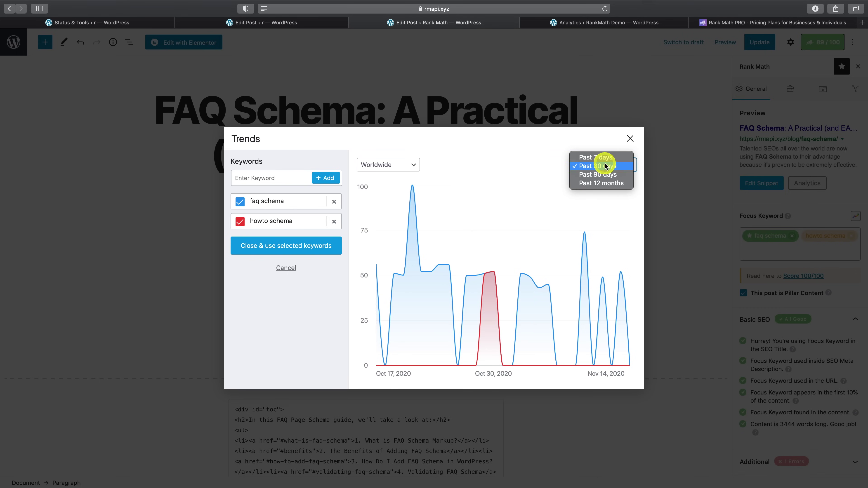
pyautogui.click(494, 174)
pyautogui.click(384, 165)
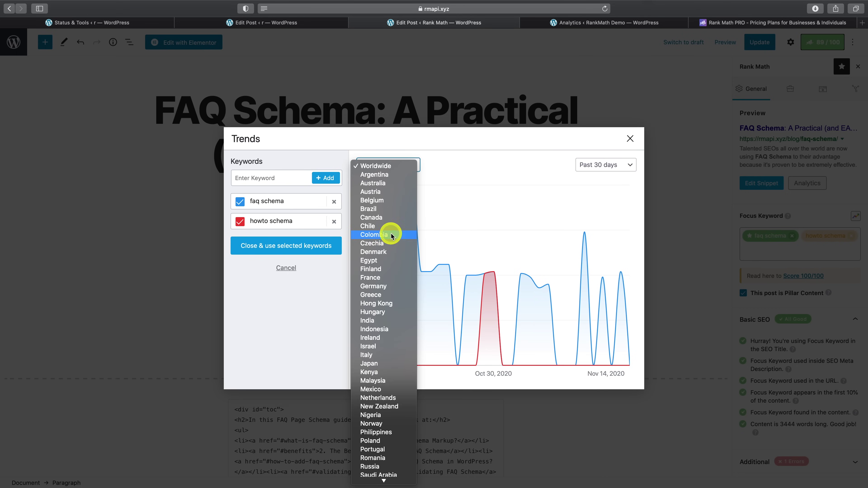
pyautogui.click(308, 298)
pyautogui.click(268, 179)
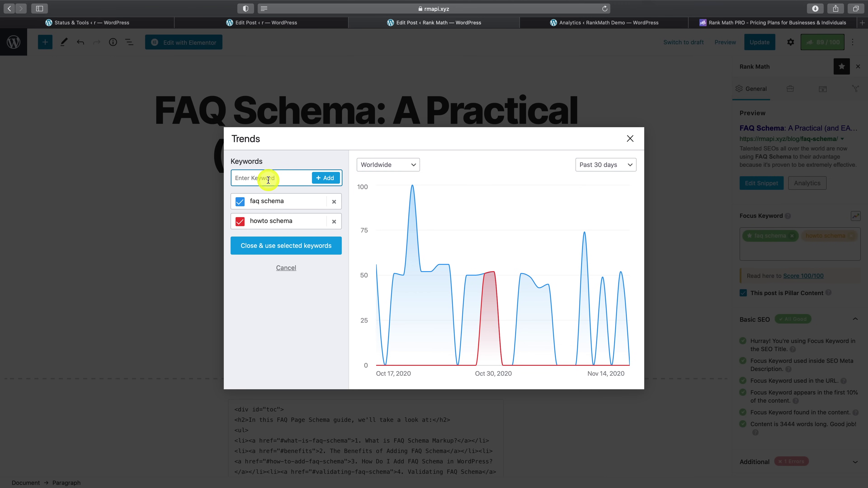
pyautogui.write('video schem')
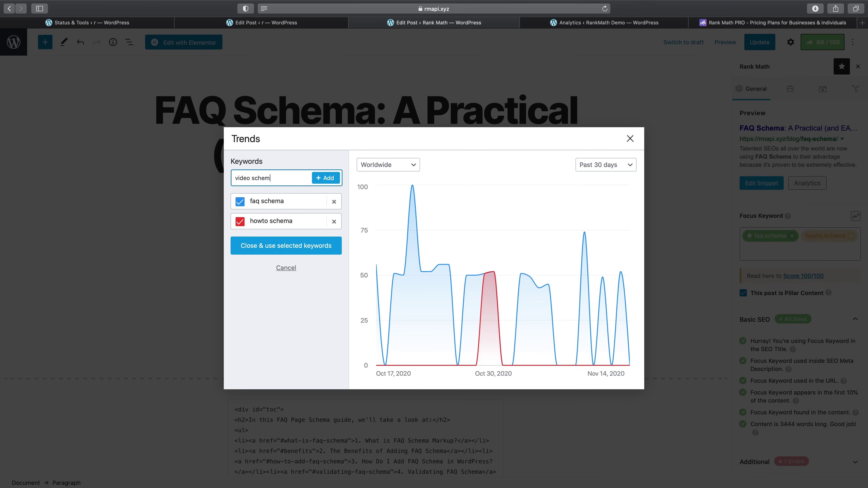
pyautogui.write('a')
pyautogui.press('Return')
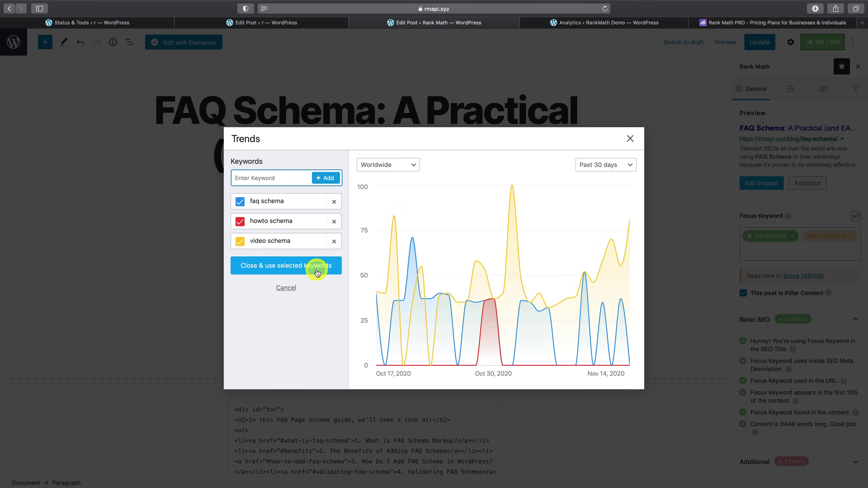
pyautogui.click(291, 268)
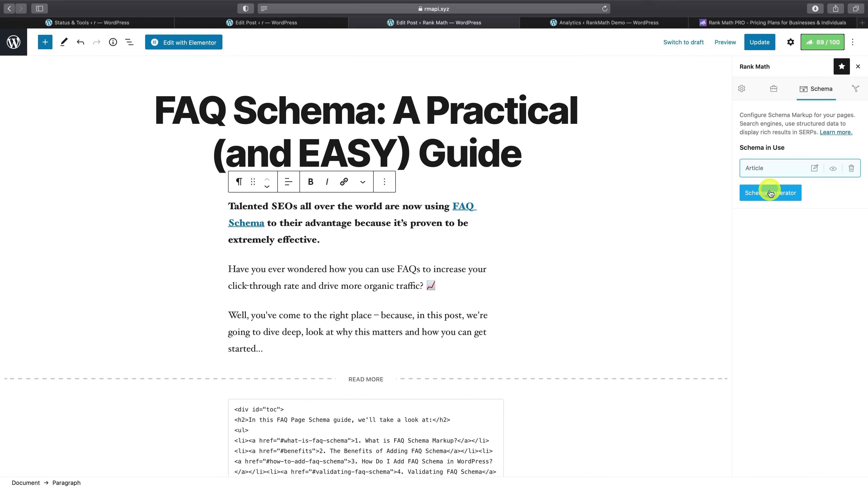
pyautogui.click(773, 198)
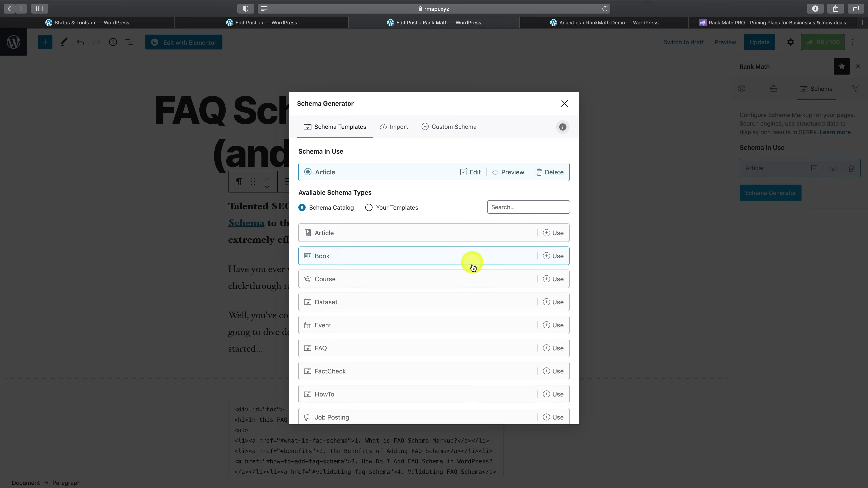
pyautogui.scroll(-2, 470, 282)
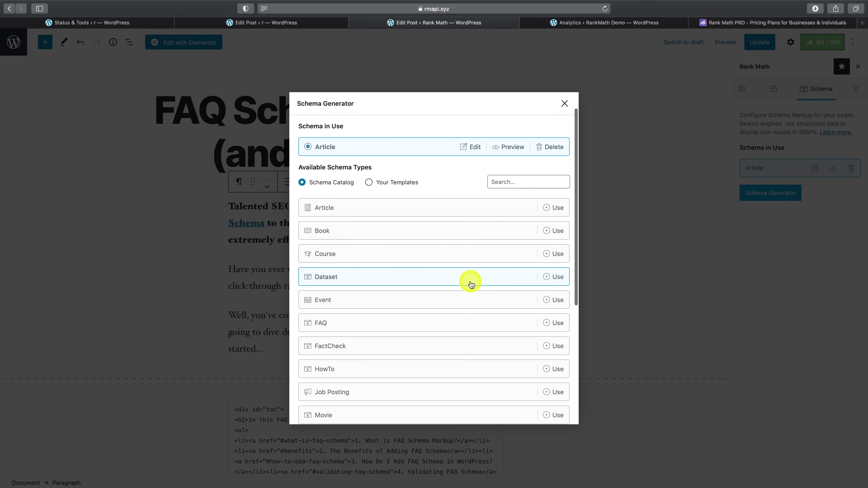
pyautogui.scroll(-5, 450, 301)
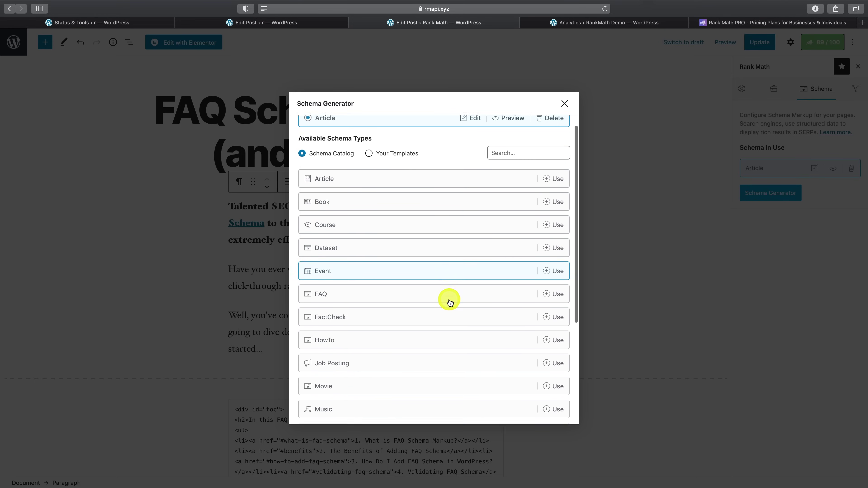
pyautogui.scroll(-6, 450, 303)
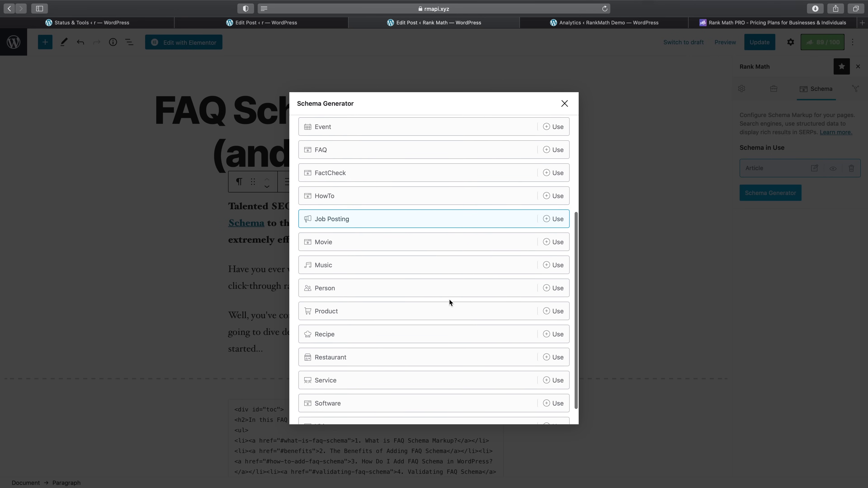
pyautogui.click(281, 22)
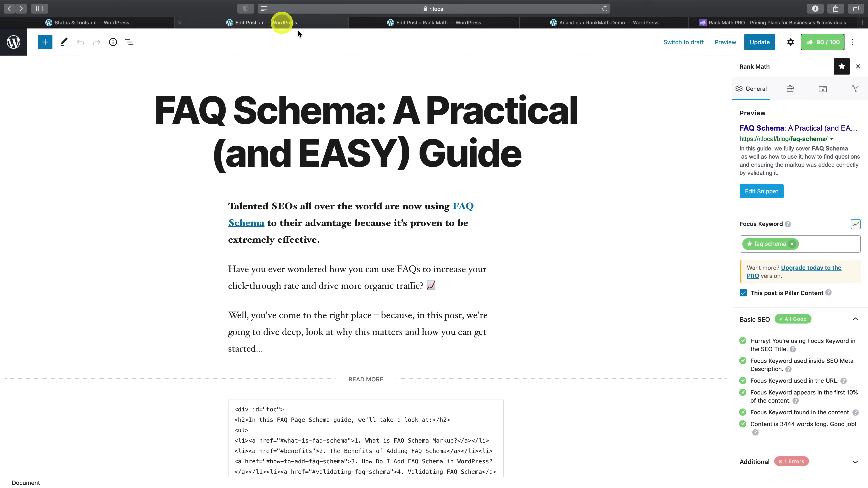
pyautogui.click(821, 90)
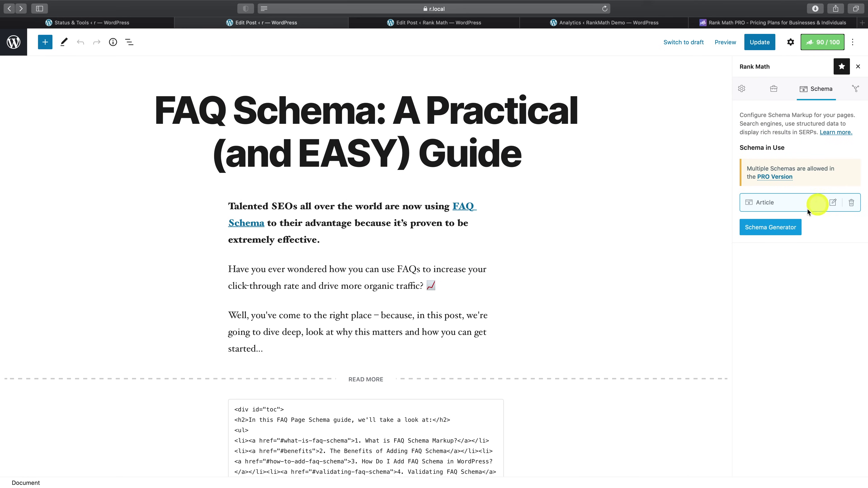
pyautogui.click(781, 229)
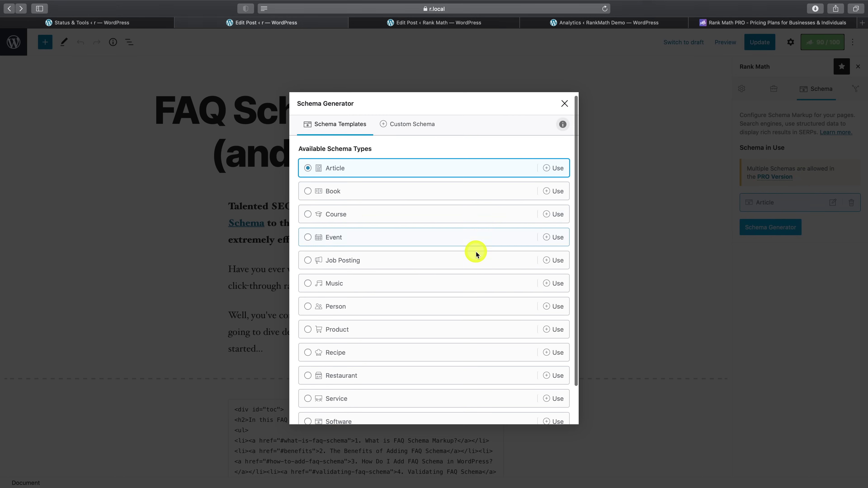
pyautogui.scroll(-2, 475, 252)
pyautogui.scroll(2, 477, 253)
pyautogui.click(412, 23)
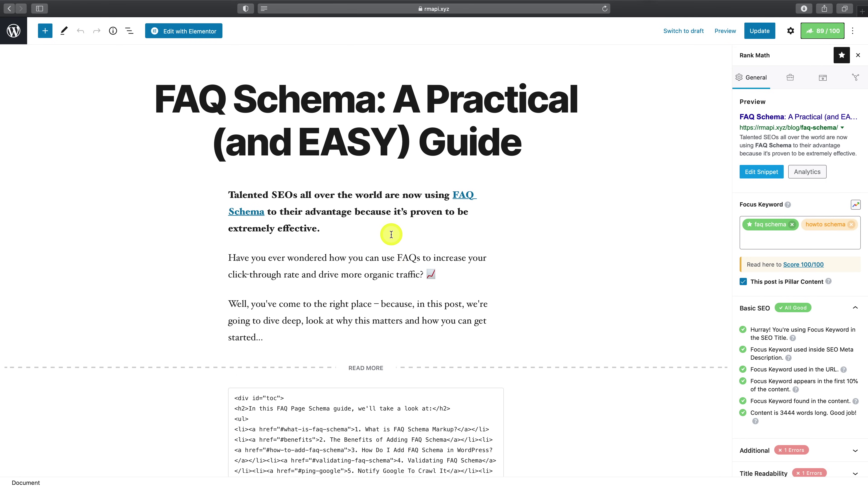
# Step: Paste the YouTube video link as a new paragraph after the second paragraph and update the post
pyautogui.click(456, 271)
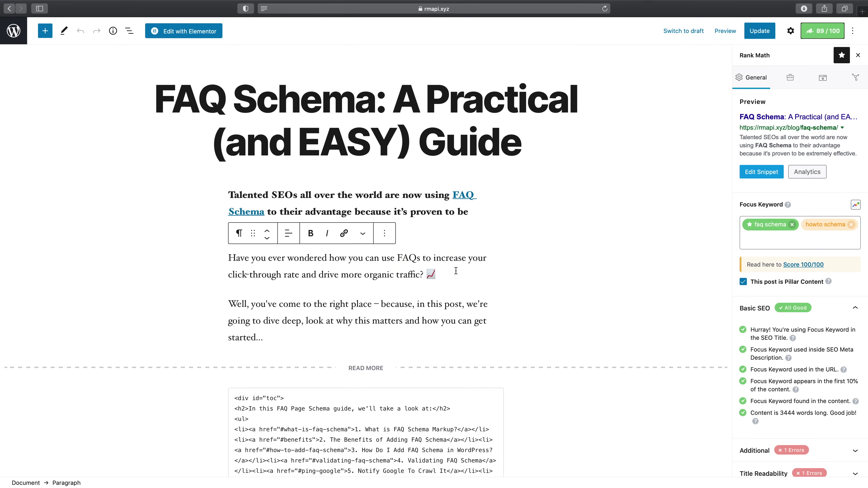
pyautogui.press('Return')
pyautogui.press('super+v')
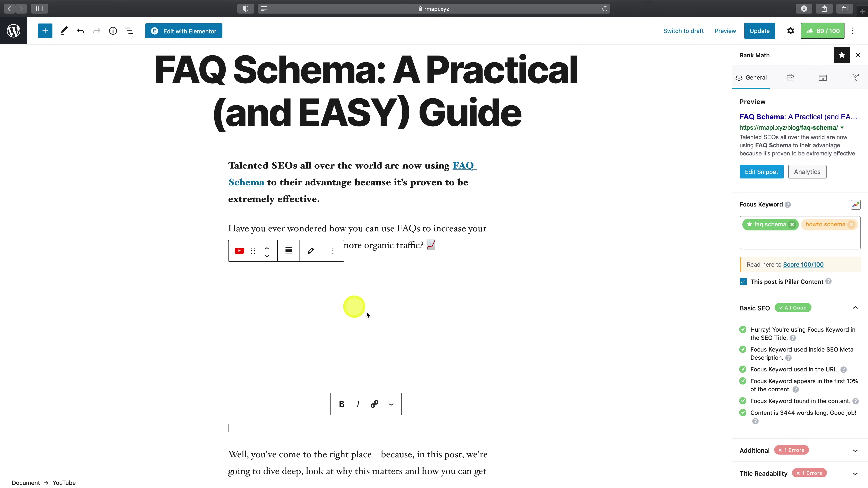
pyautogui.click(827, 83)
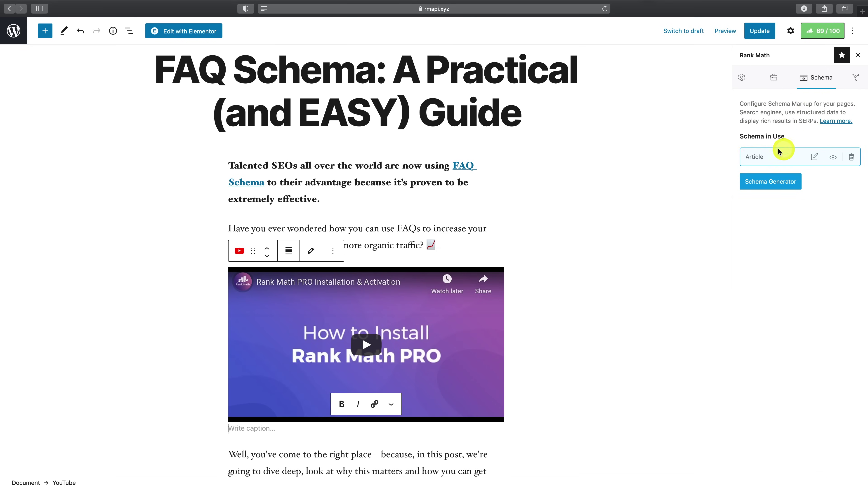
pyautogui.click(746, 35)
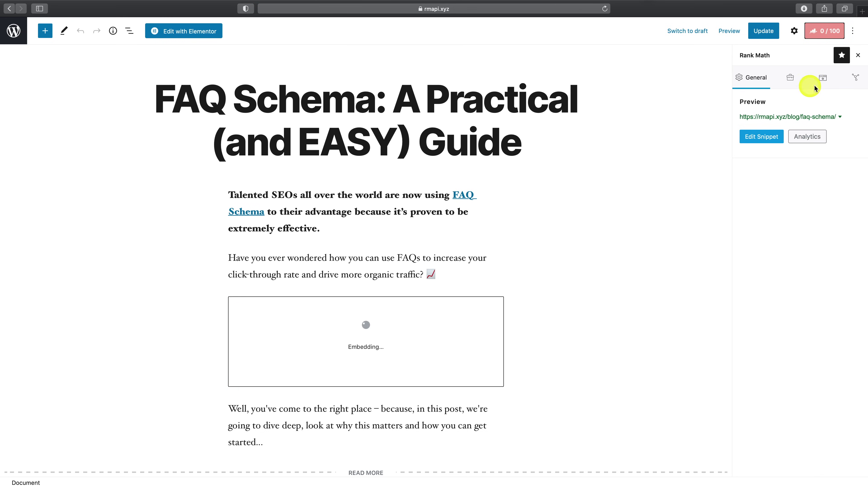
# Step: Open the newly added Video schema and review its prefilled fields
pyautogui.click(823, 82)
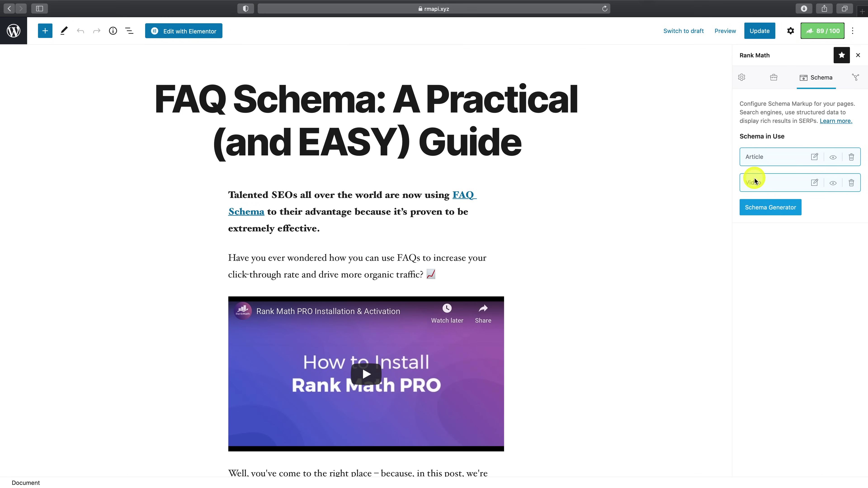
pyautogui.click(815, 182)
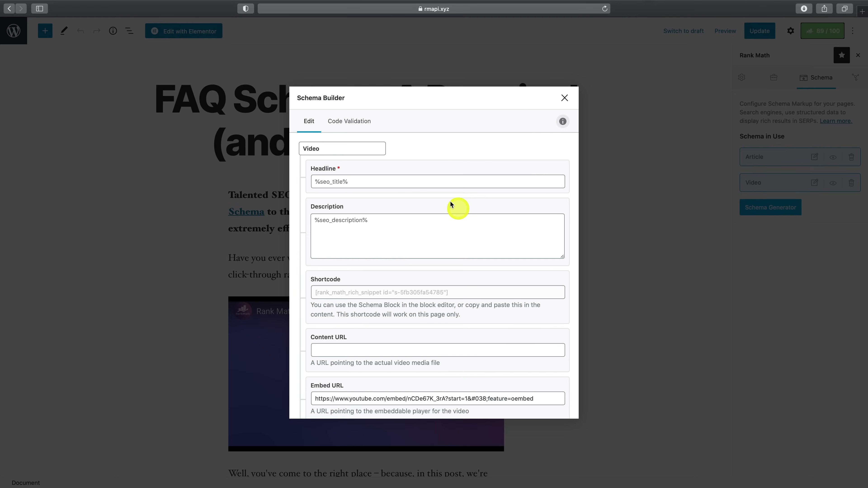
pyautogui.scroll(-5, 431, 294)
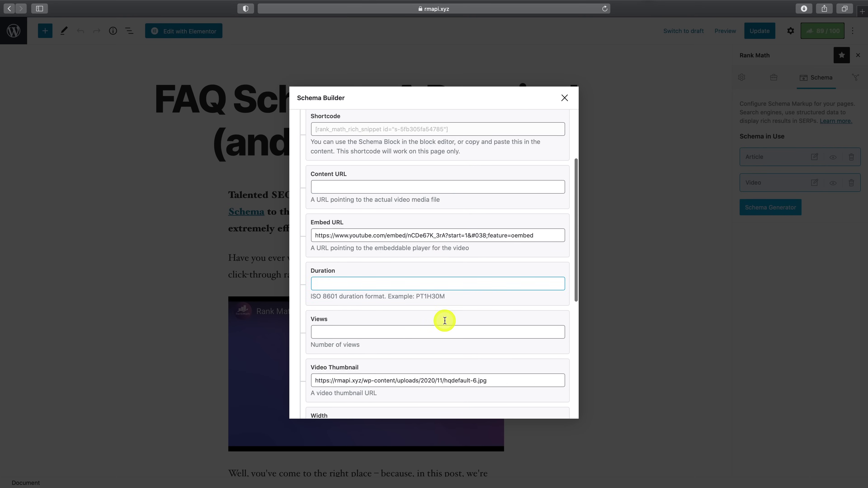
pyautogui.scroll(-3, 444, 321)
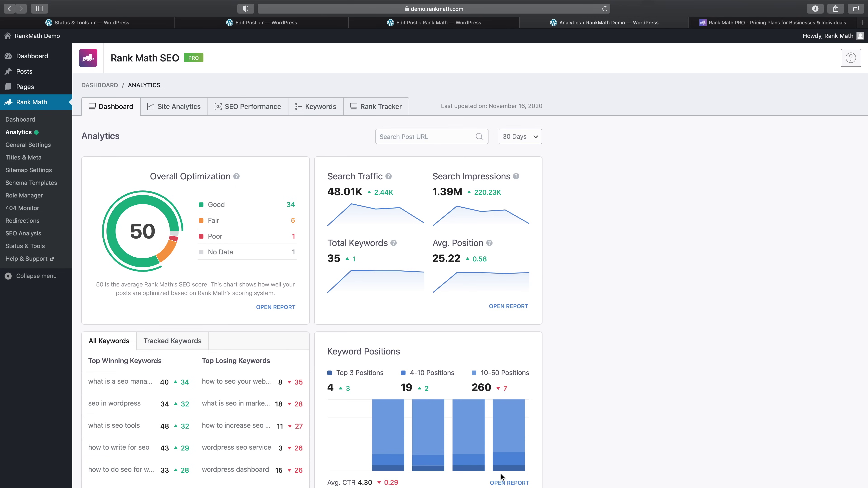
# Step: Scroll the Analytics dashboard to Top 5 Winning Posts, checking the winning/losing choice and statistics note
pyautogui.scroll(-2, 267, 381)
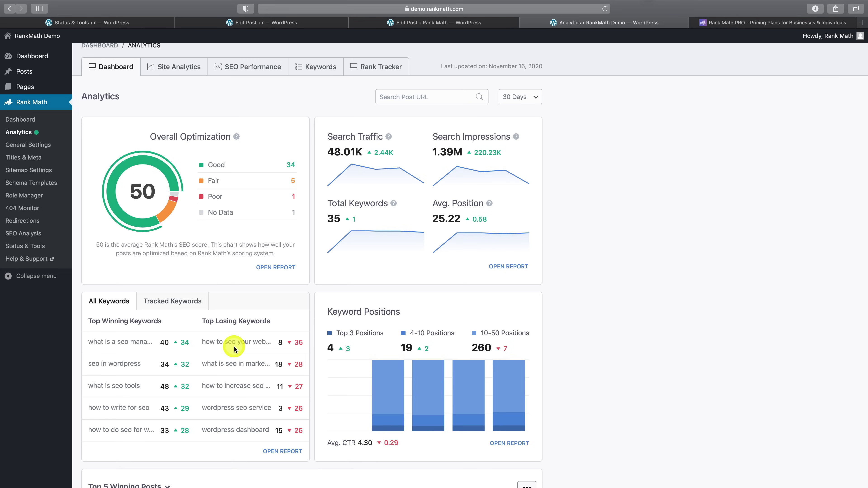
pyautogui.scroll(-5, 578, 318)
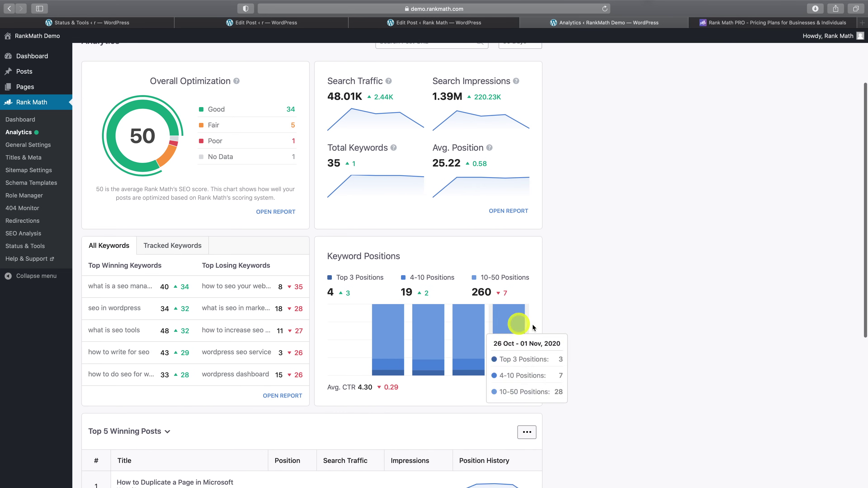
pyautogui.scroll(-5, 564, 321)
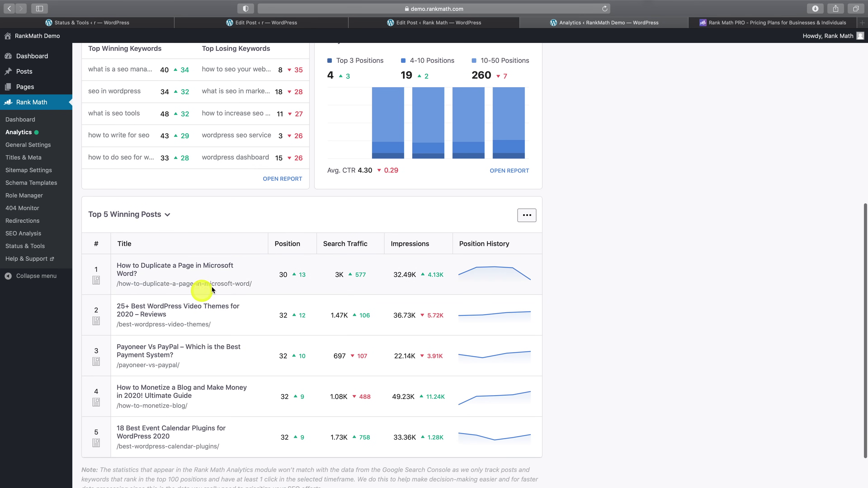
pyautogui.click(166, 214)
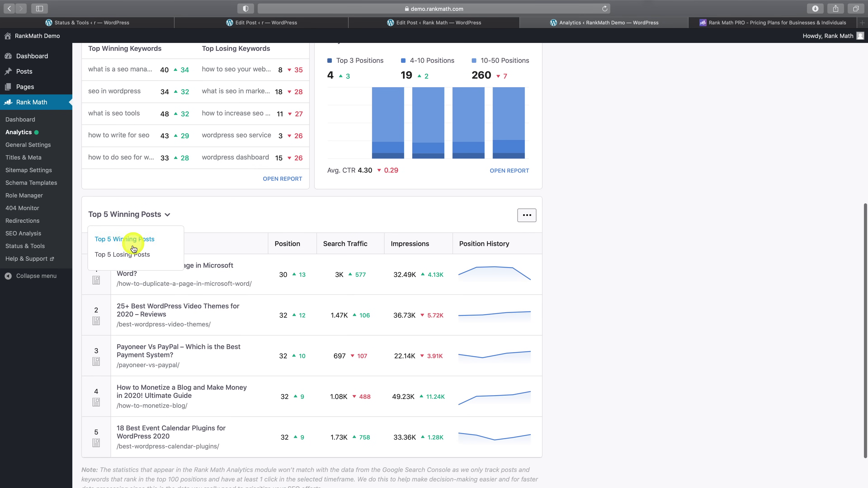
pyautogui.click(224, 222)
pyautogui.scroll(-2, 316, 308)
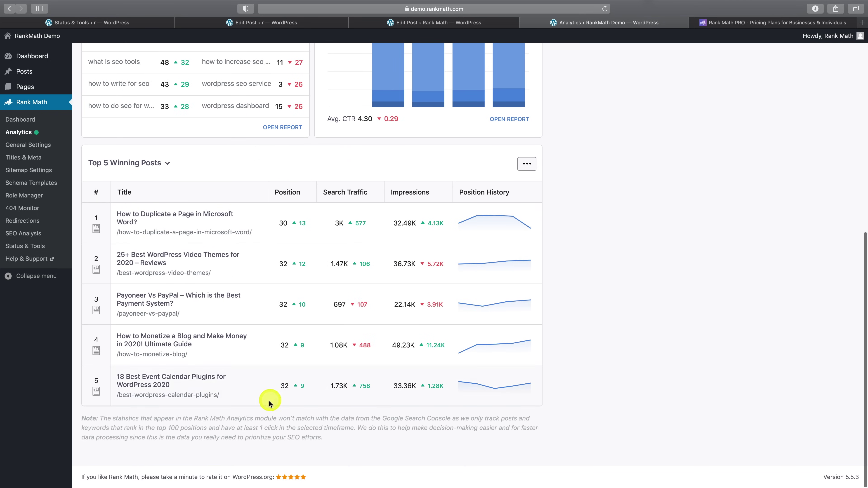
pyautogui.moveTo(87, 417); pyautogui.dragTo(358, 431)
pyautogui.click(371, 432)
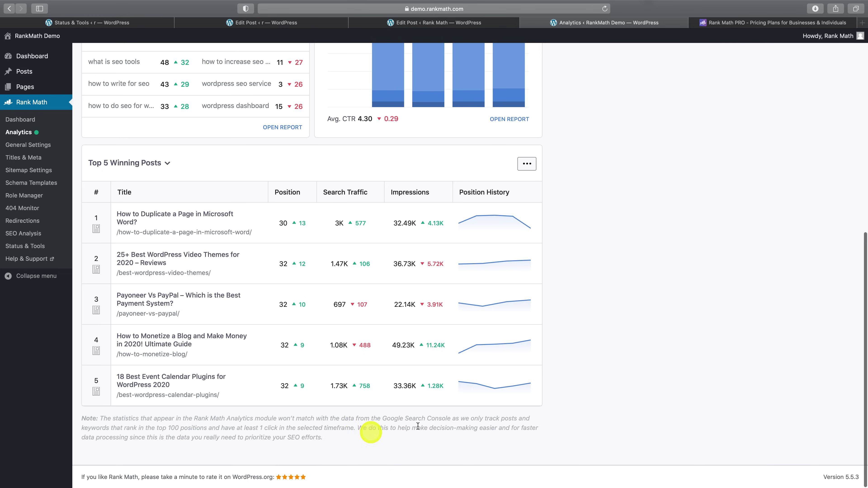
# Step: Check the reporting period choices, leaving the period at 30 Days
pyautogui.scroll(10, 557, 377)
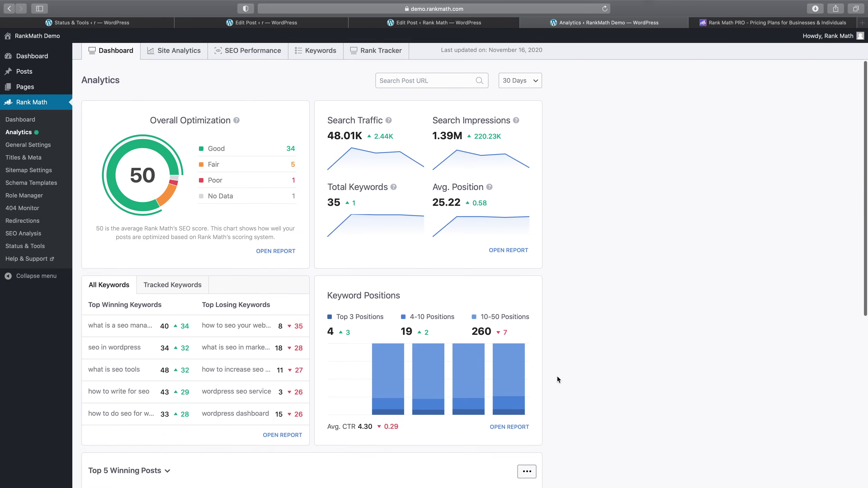
pyautogui.click(523, 137)
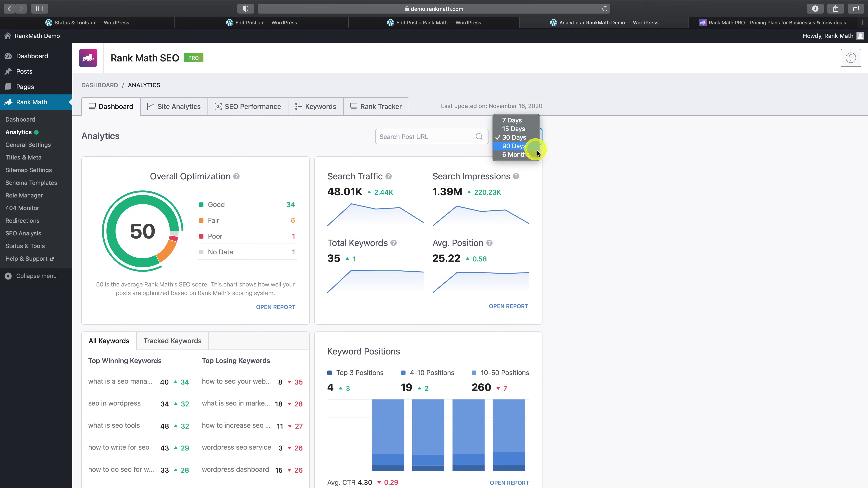
pyautogui.click(227, 140)
# Step: Switch to the SEO Performance report and scroll down to its Top 5 Winning Posts table
pyautogui.click(176, 112)
pyautogui.scroll(-3, 258, 250)
pyautogui.scroll(-7, 258, 248)
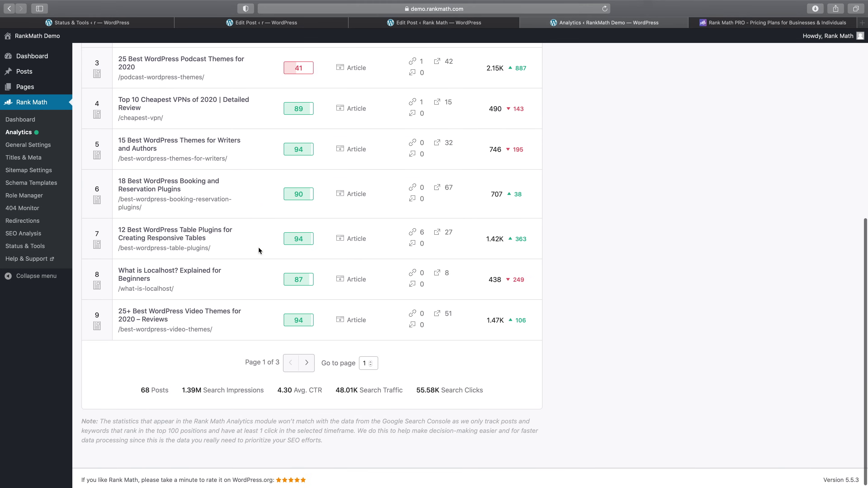
pyautogui.scroll(10, 258, 247)
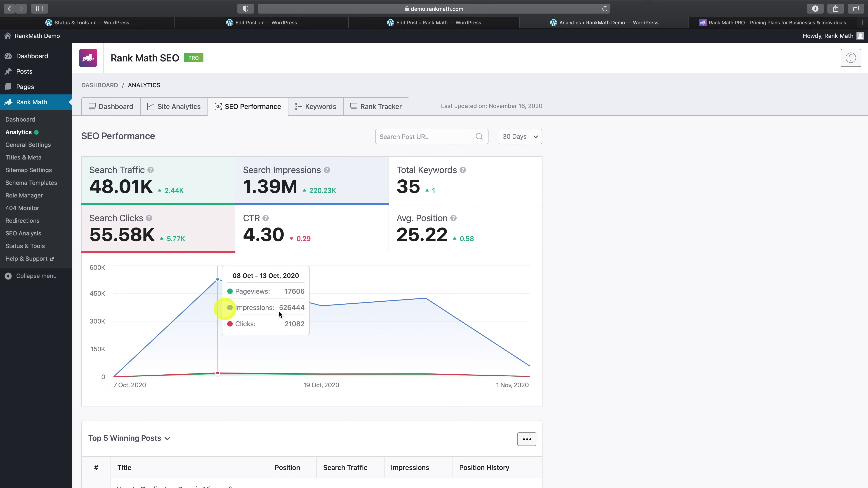
pyautogui.scroll(-4, 391, 237)
pyautogui.scroll(-5, 391, 236)
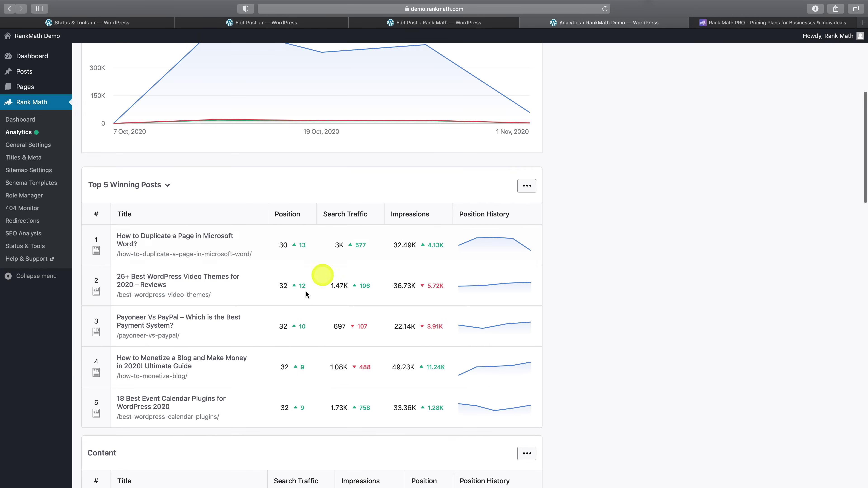
# Step: Open the report for 'How to Duplicate a Page in Microsoft Word?' and view its 19 ranking keywords
pyautogui.click(158, 234)
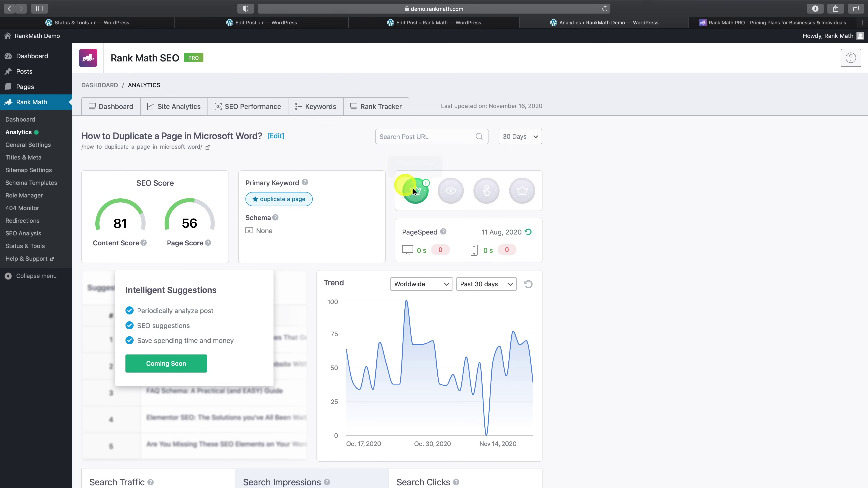
pyautogui.moveTo(419, 193)
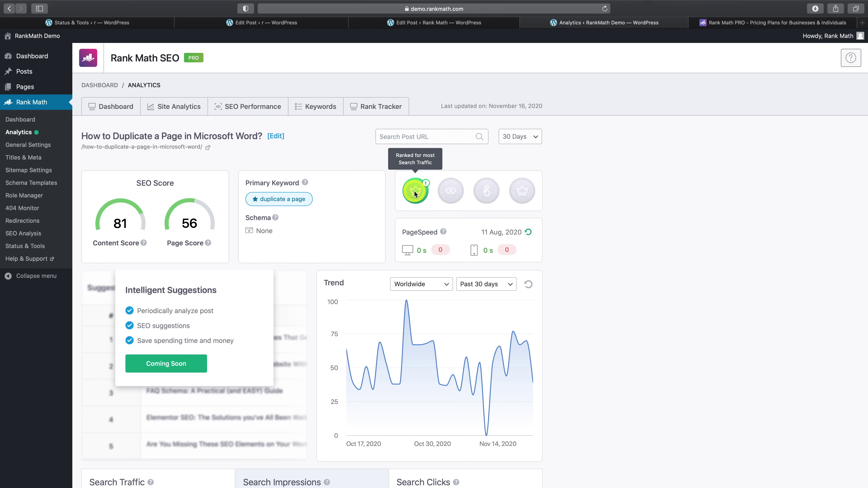
pyautogui.scroll(-2, 415, 195)
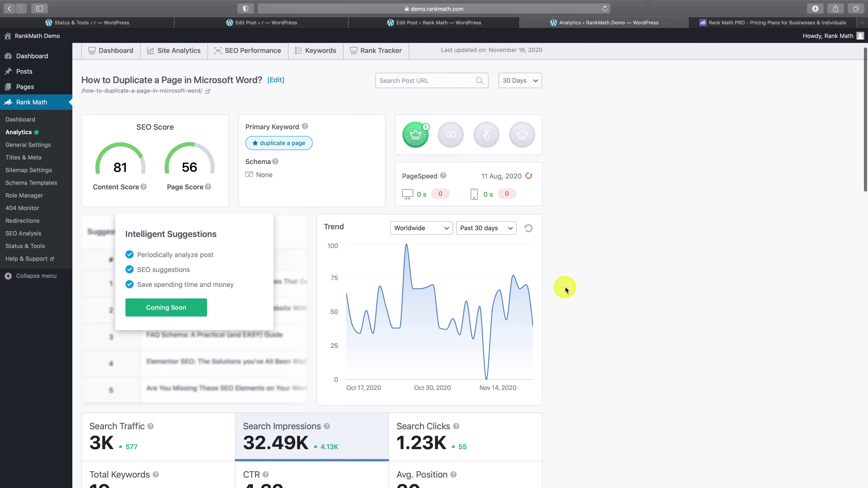
pyautogui.scroll(-2, 566, 289)
pyautogui.scroll(-1, 565, 289)
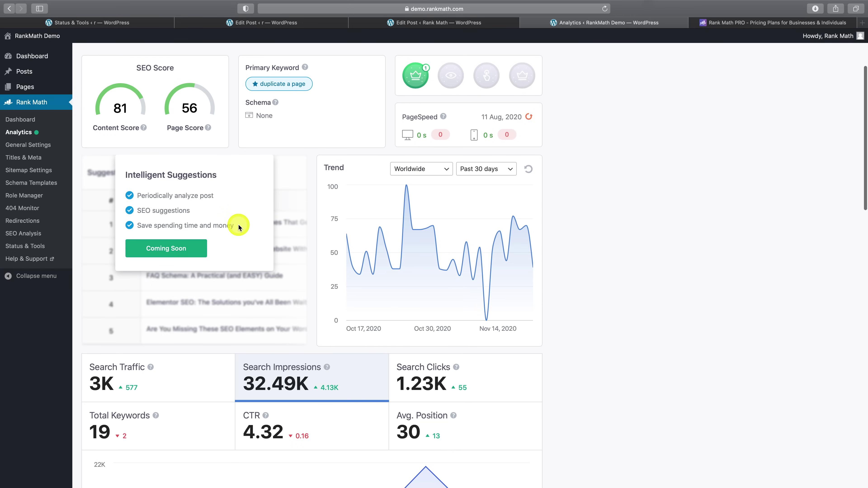
pyautogui.scroll(-7, 568, 283)
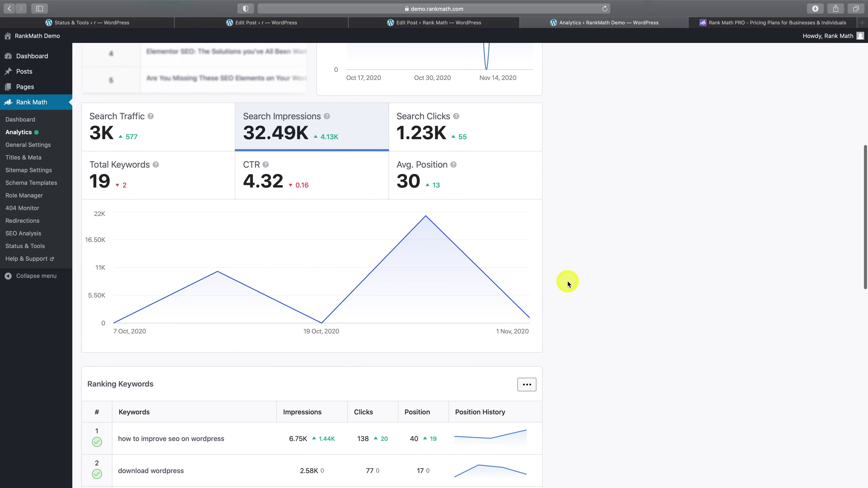
pyautogui.scroll(-6, 568, 283)
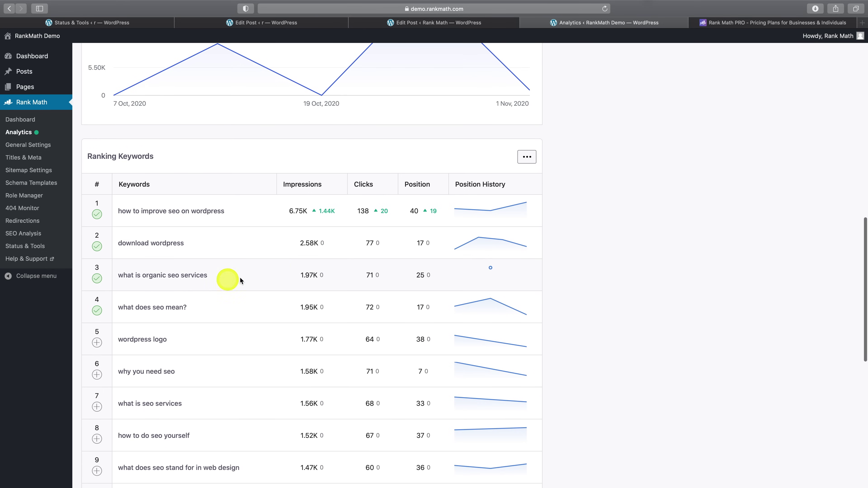
# Step: Expand the 'how to improve seo on wordpress' keyword row to list the posts ranking for it
pyautogui.click(202, 213)
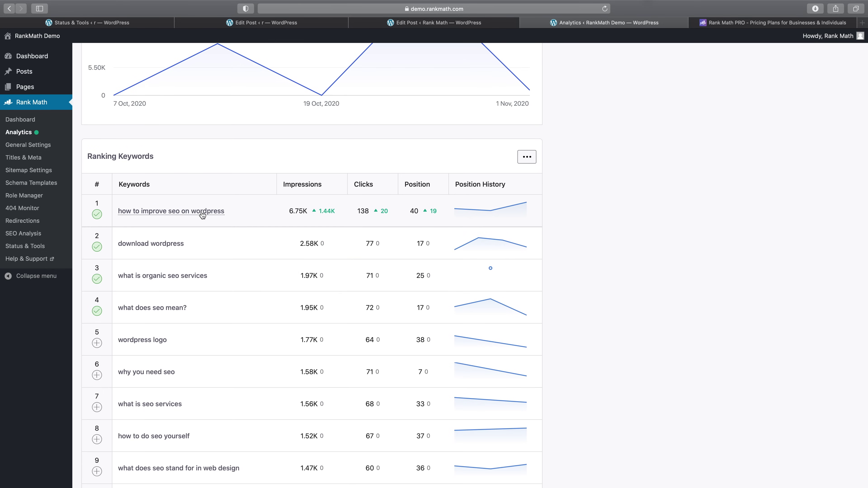
pyautogui.scroll(-1, 265, 269)
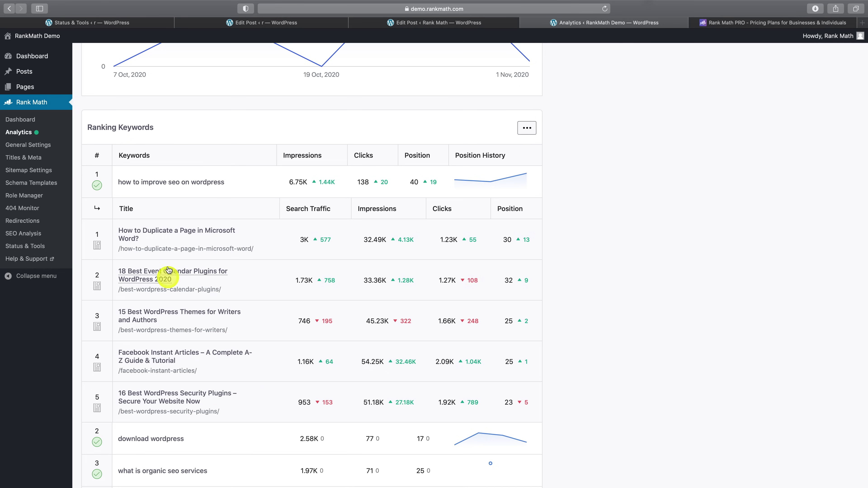
pyautogui.scroll(-15, 559, 358)
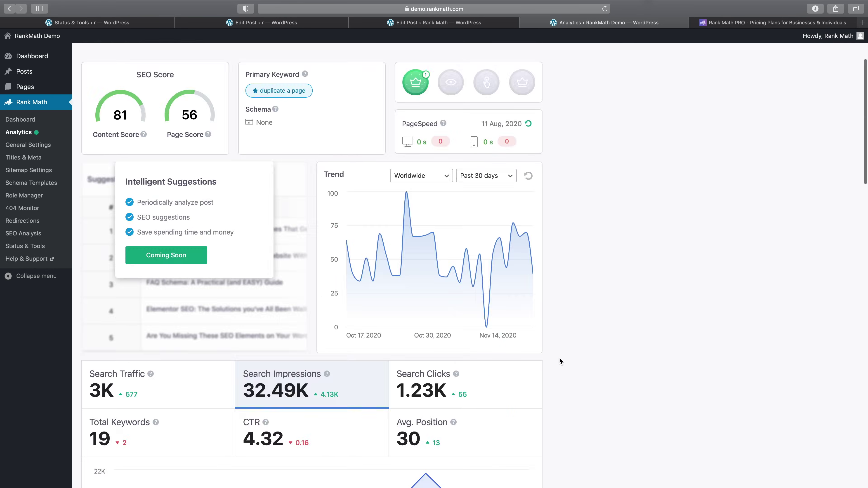
# Step: Open the site-wide Keywords report and browse its position counts, charts and Rest of the Keywords table
pyautogui.scroll(5, 559, 358)
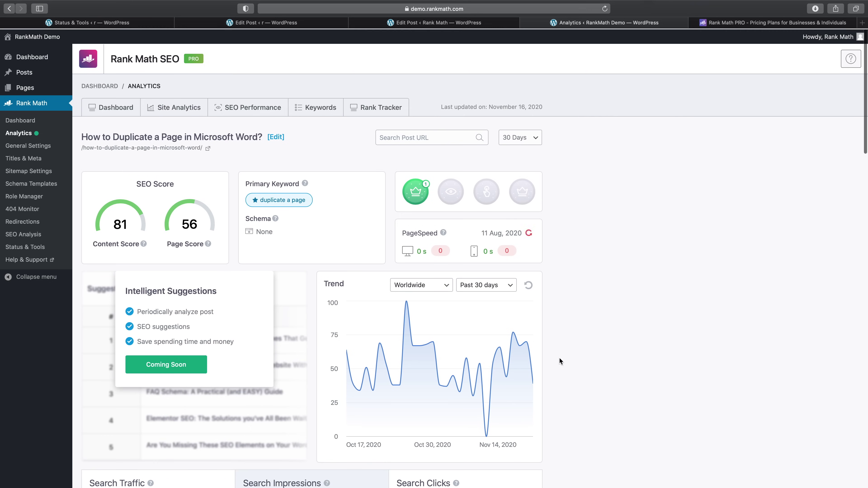
pyautogui.click(319, 114)
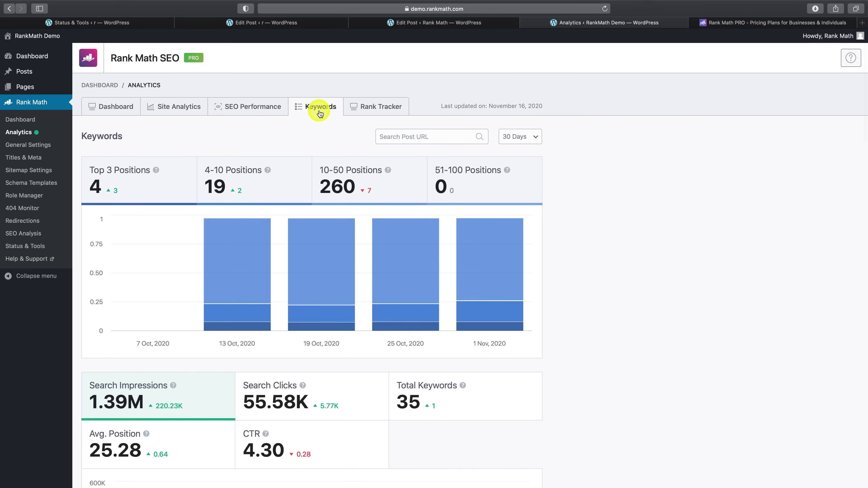
pyautogui.scroll(-15, 584, 320)
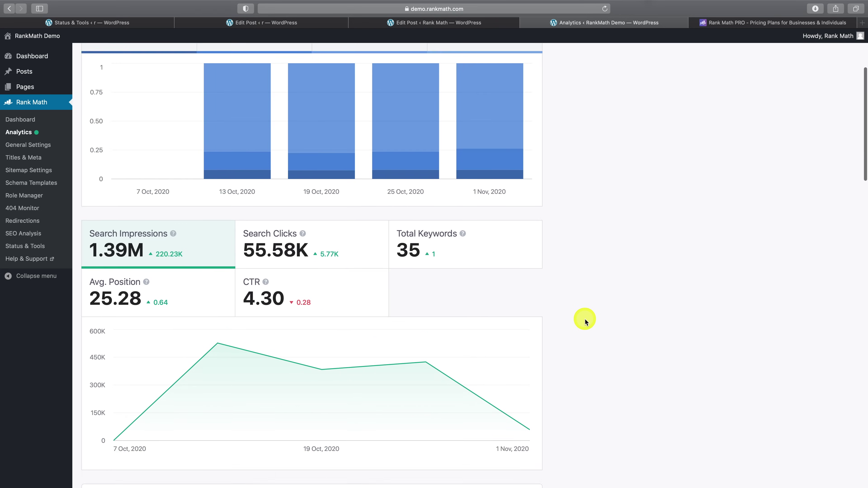
pyautogui.scroll(-3, 585, 319)
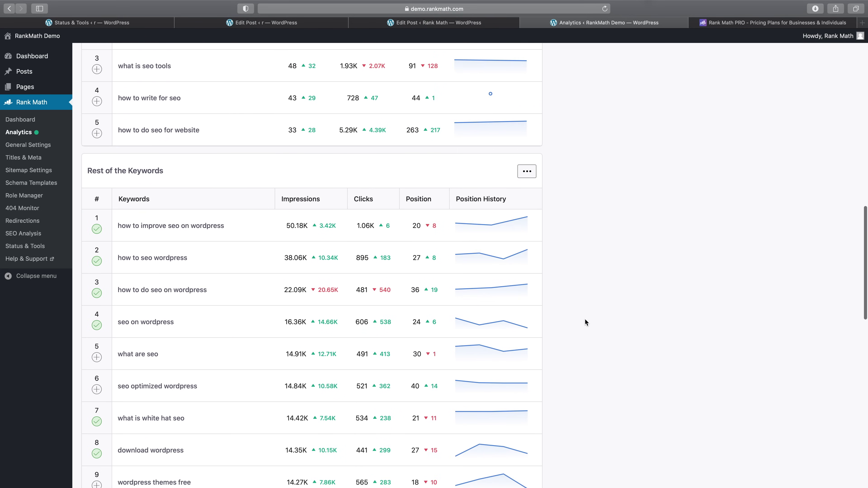
pyautogui.scroll(-5, 266, 264)
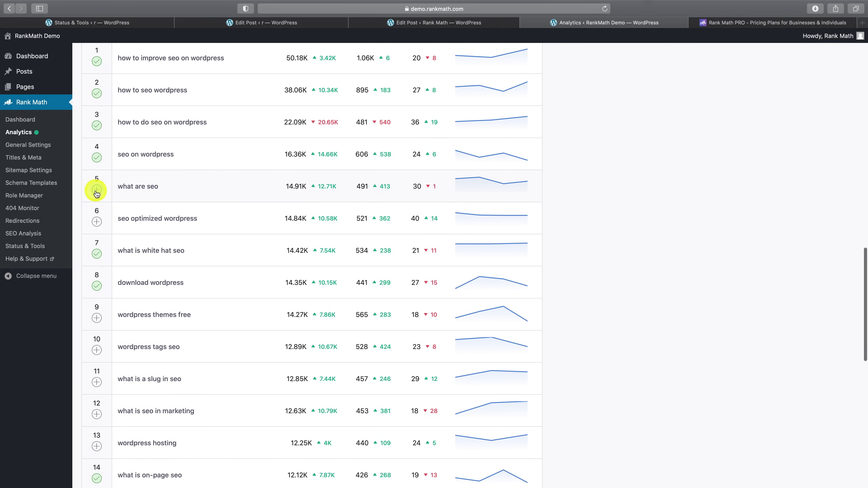
pyautogui.scroll(-15, 251, 318)
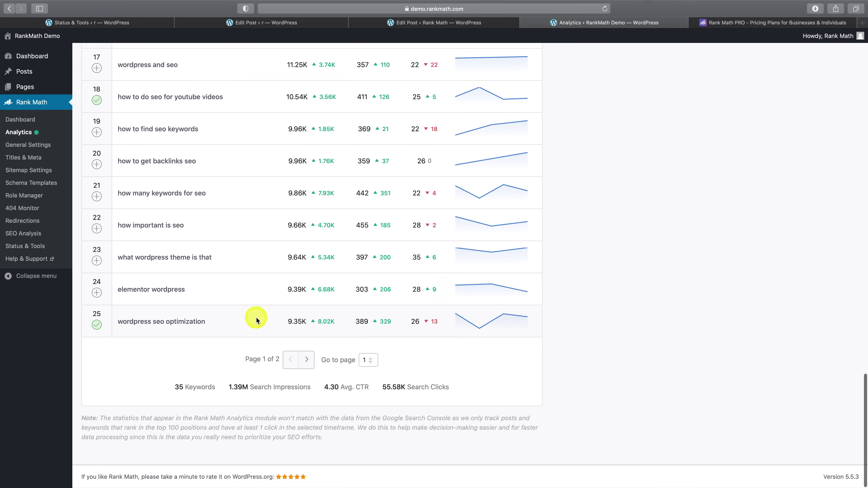
pyautogui.scroll(20, 256, 318)
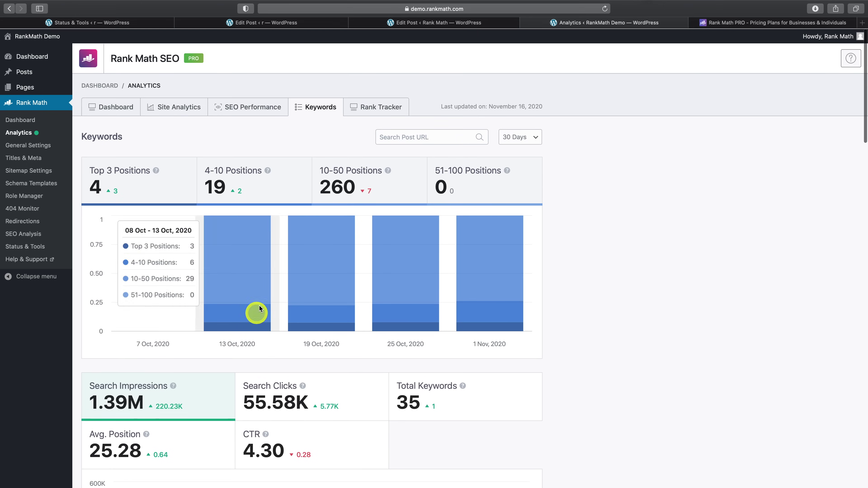
pyautogui.click(376, 107)
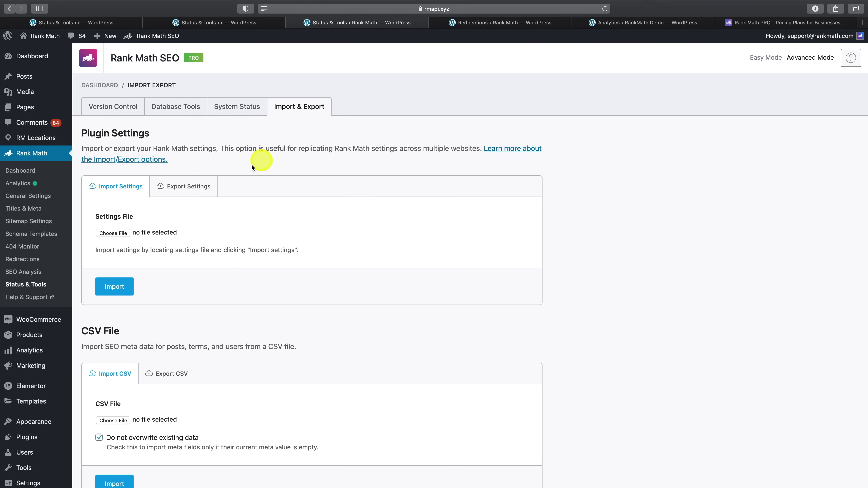
# Step: Set up a CSV export with Use advanced options ticked, then switch to the Rank Math PRO pricing page
pyautogui.click(207, 188)
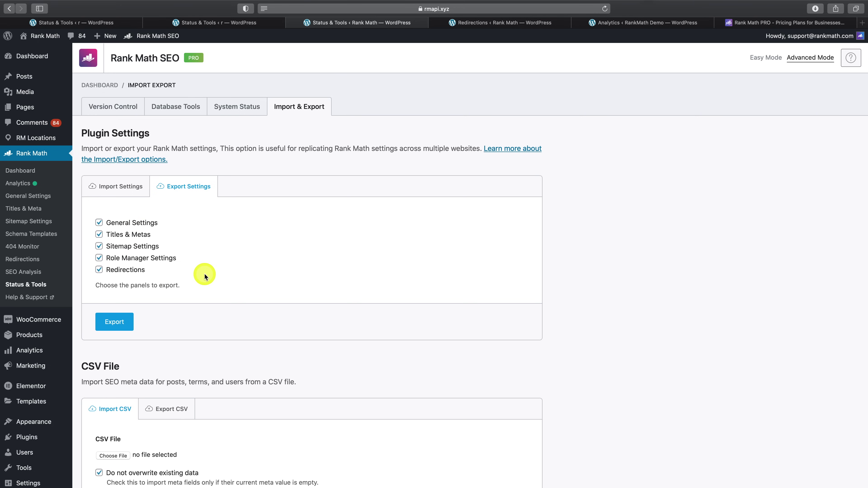
pyautogui.scroll(-3, 205, 274)
pyautogui.click(177, 290)
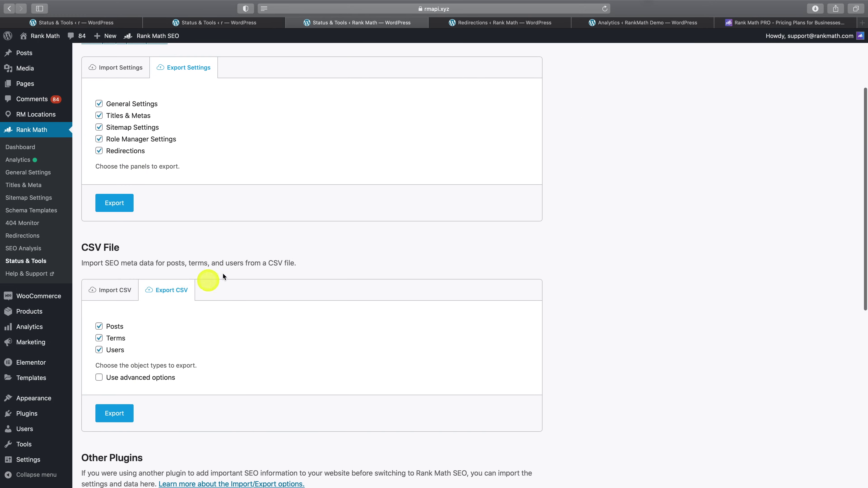
pyautogui.scroll(-2, 219, 260)
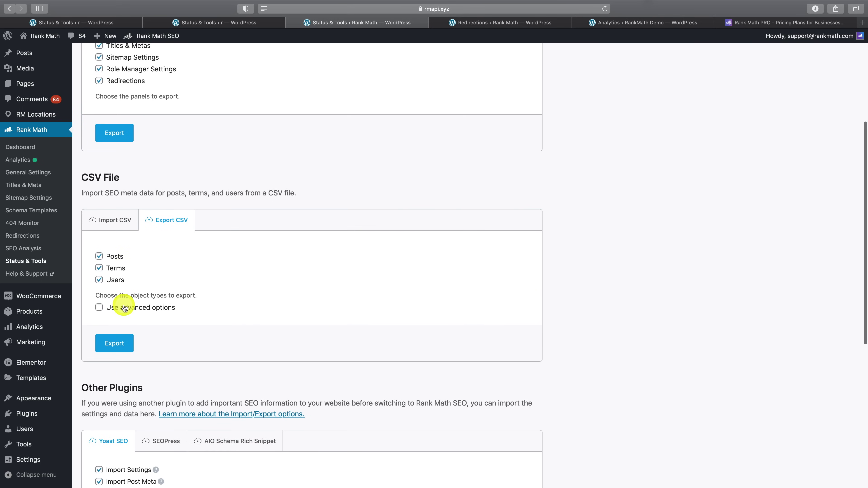
pyautogui.click(145, 308)
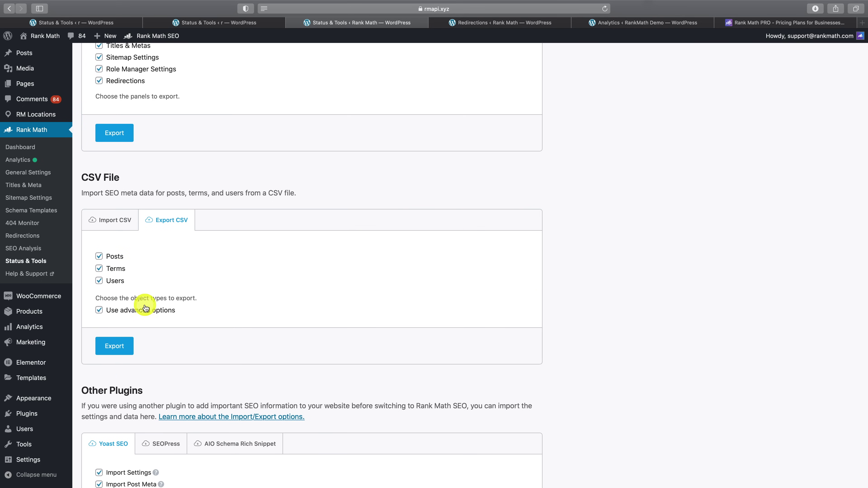
pyautogui.hotkey('ctrl', 'Tab')
pyautogui.click(767, 22)
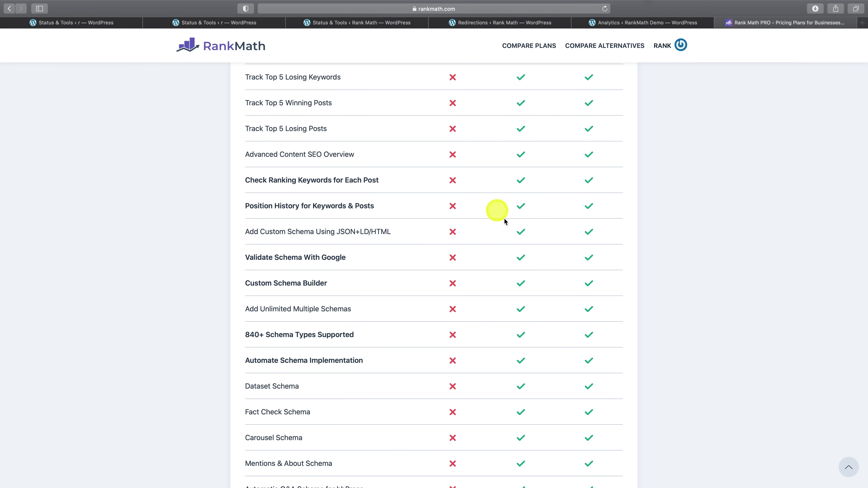
# Step: Scroll up to the Compare Free vs PRO vs Business table header and read the feature descriptions
pyautogui.scroll(8, 506, 224)
pyautogui.scroll(15, 506, 226)
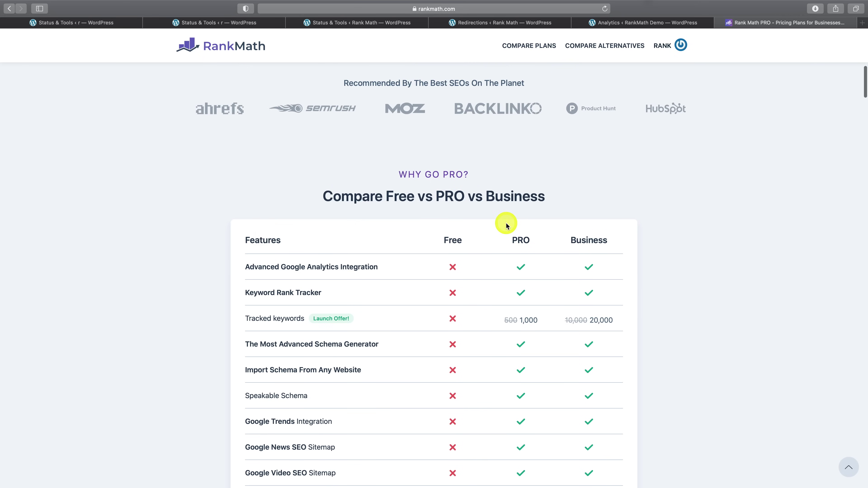
pyautogui.moveTo(310, 244)
pyautogui.moveTo(292, 288)
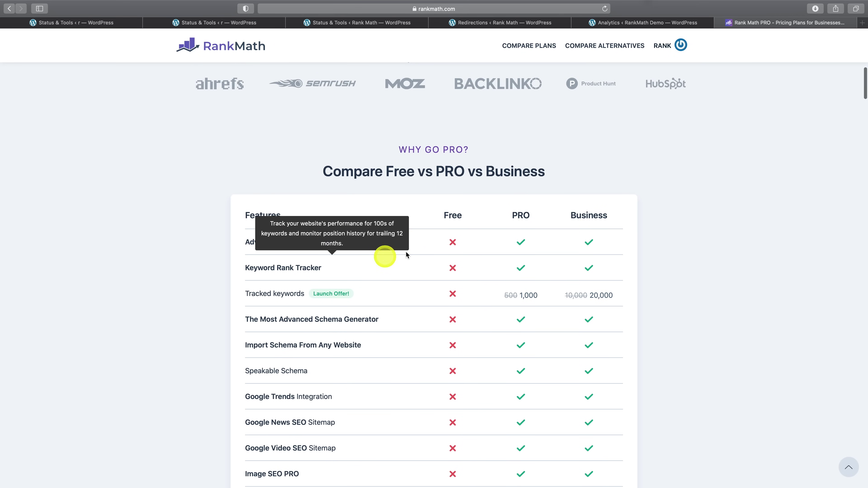
pyautogui.moveTo(365, 247)
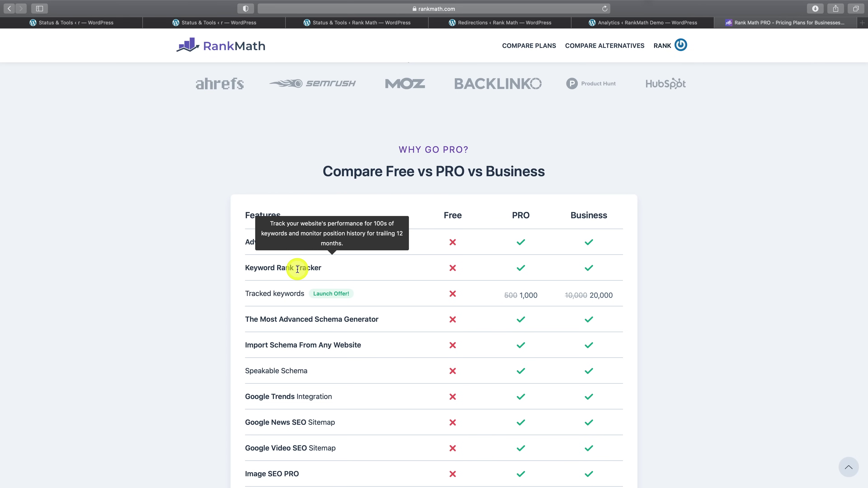
pyautogui.moveTo(293, 321)
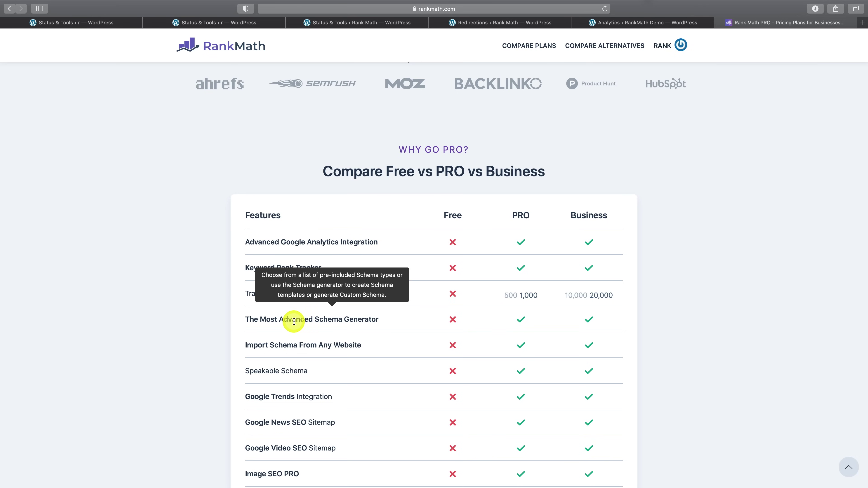